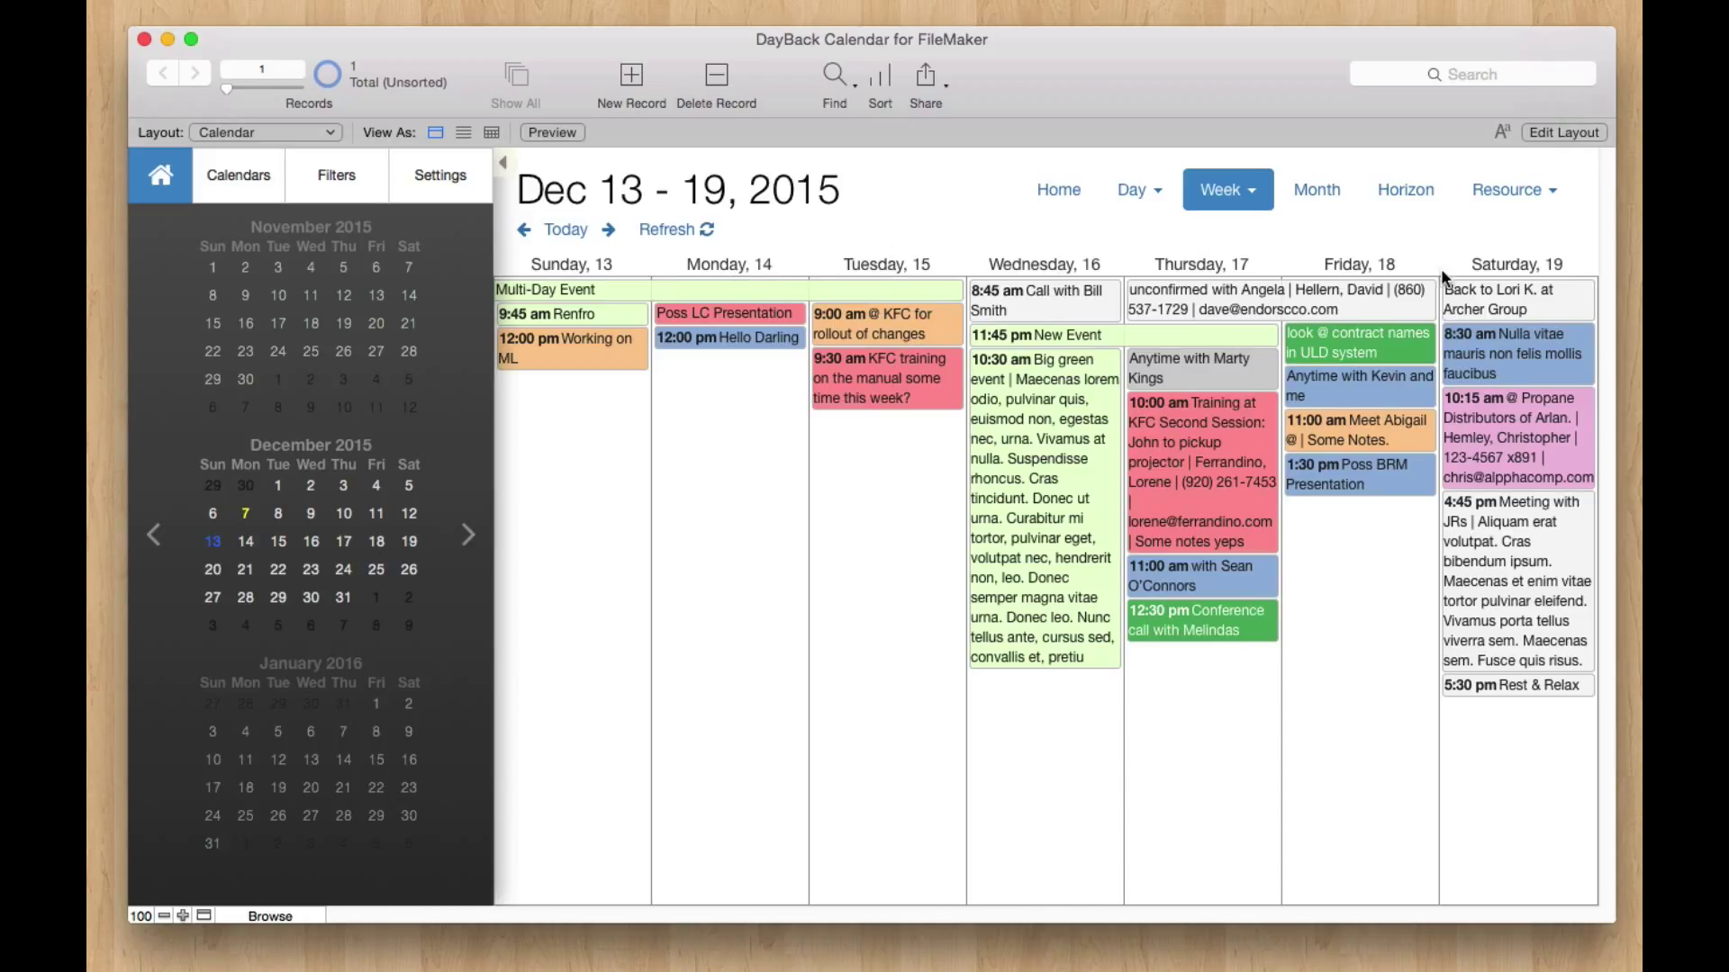
# Step: Switch the week view to the time-grid schedule, then back to list view
pyautogui.click(1230, 193)
pyautogui.click(1225, 238)
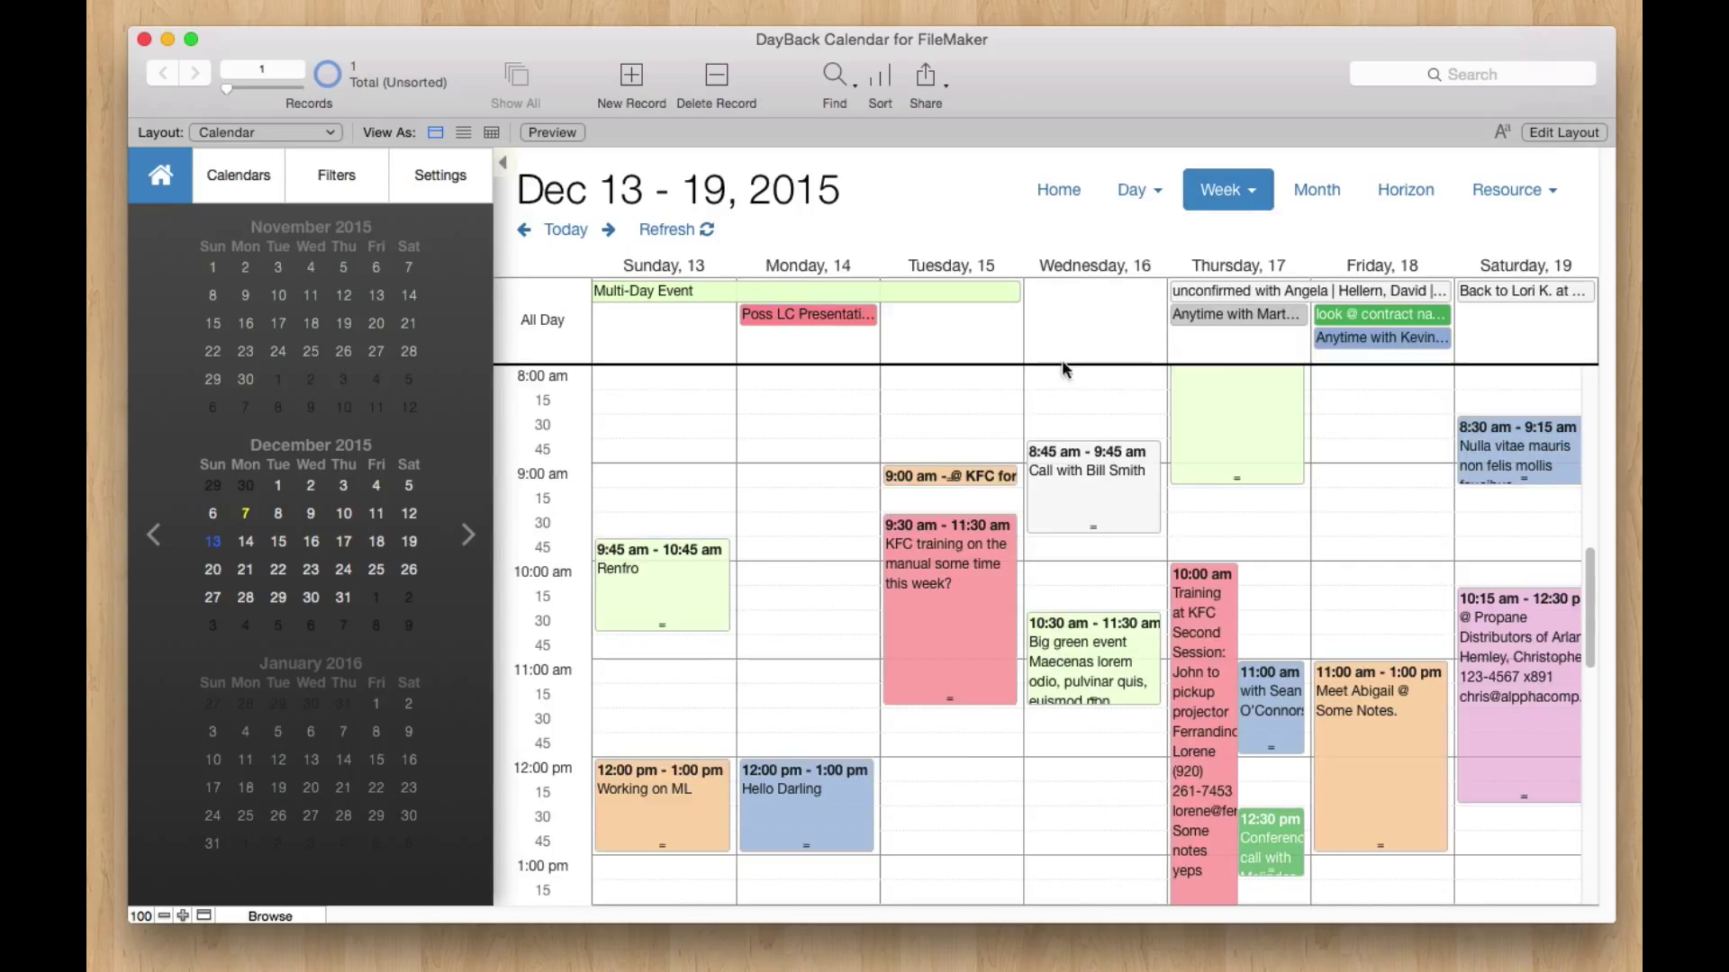
pyautogui.click(1228, 191)
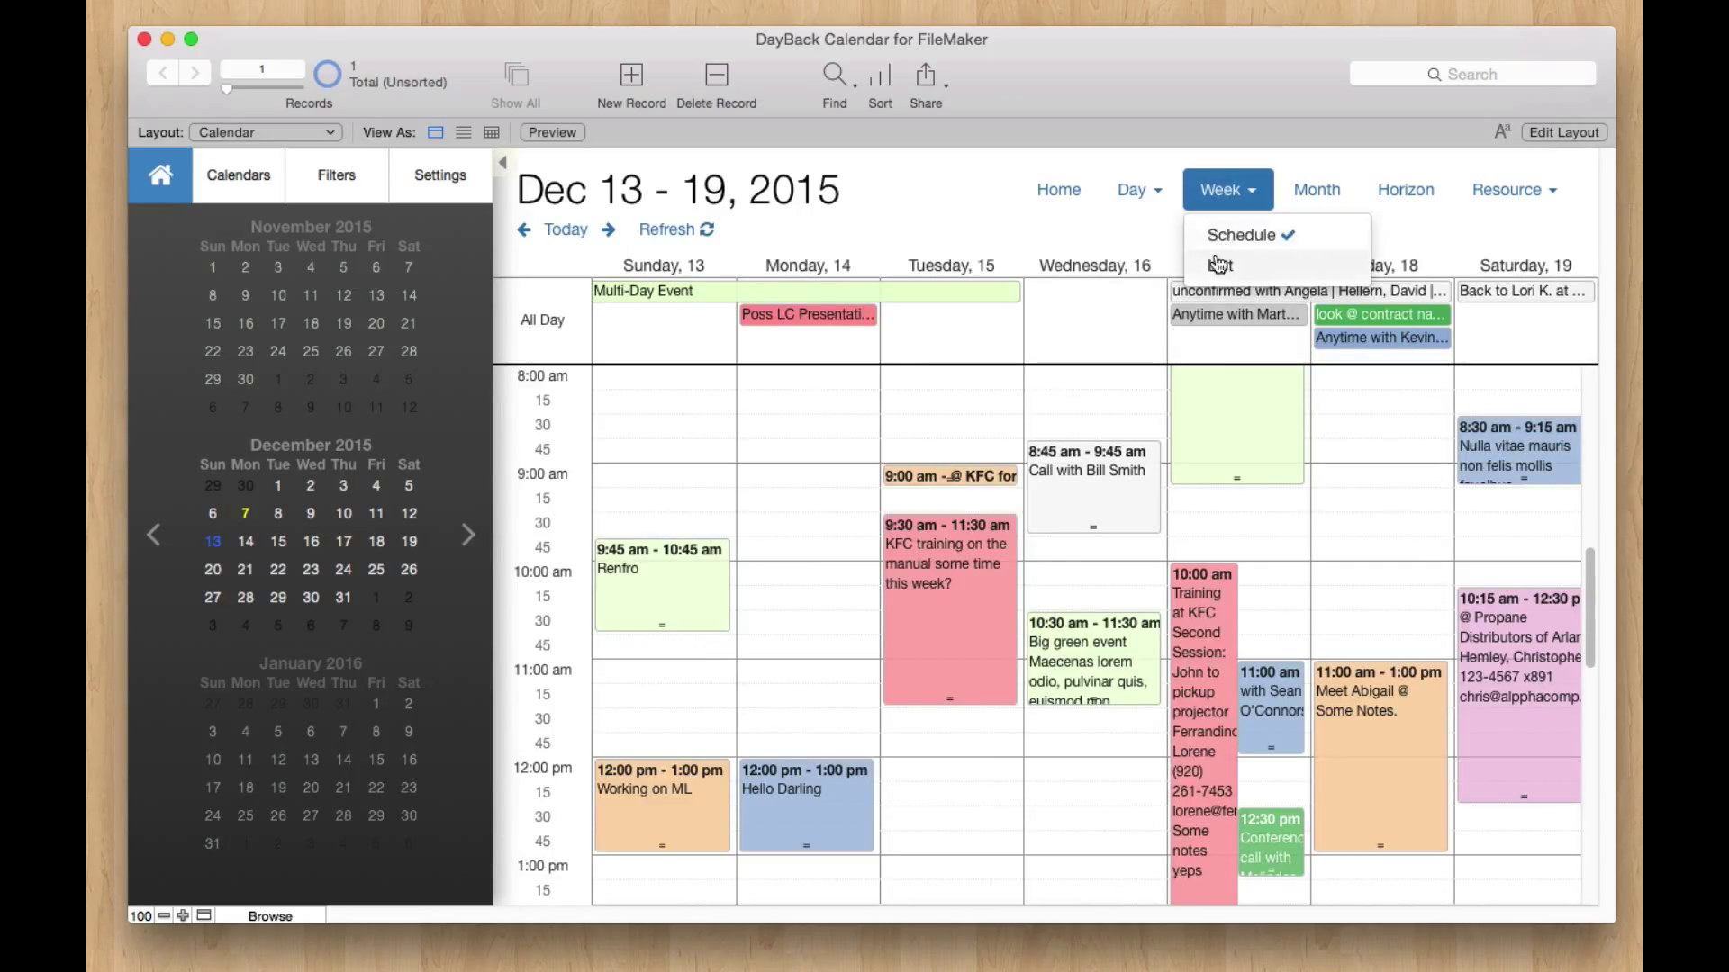
pyautogui.click(1226, 261)
# Step: Check the resource view options without changes, then bring up the layout list
pyautogui.click(1534, 200)
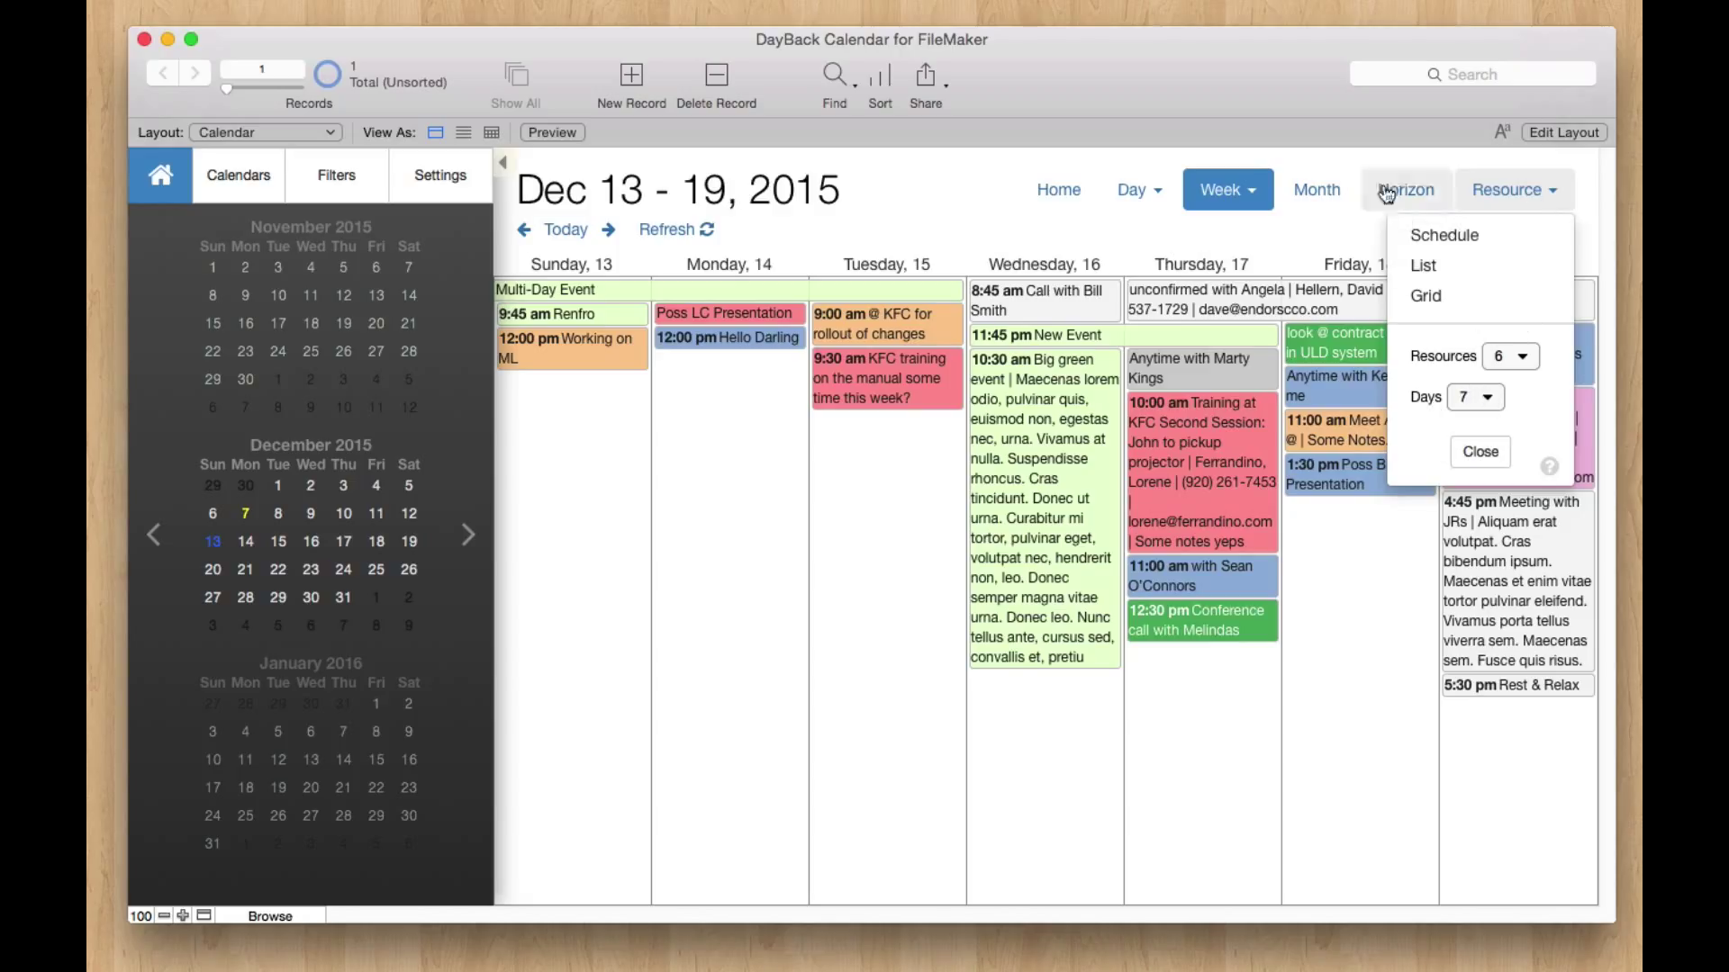
pyautogui.click(1369, 159)
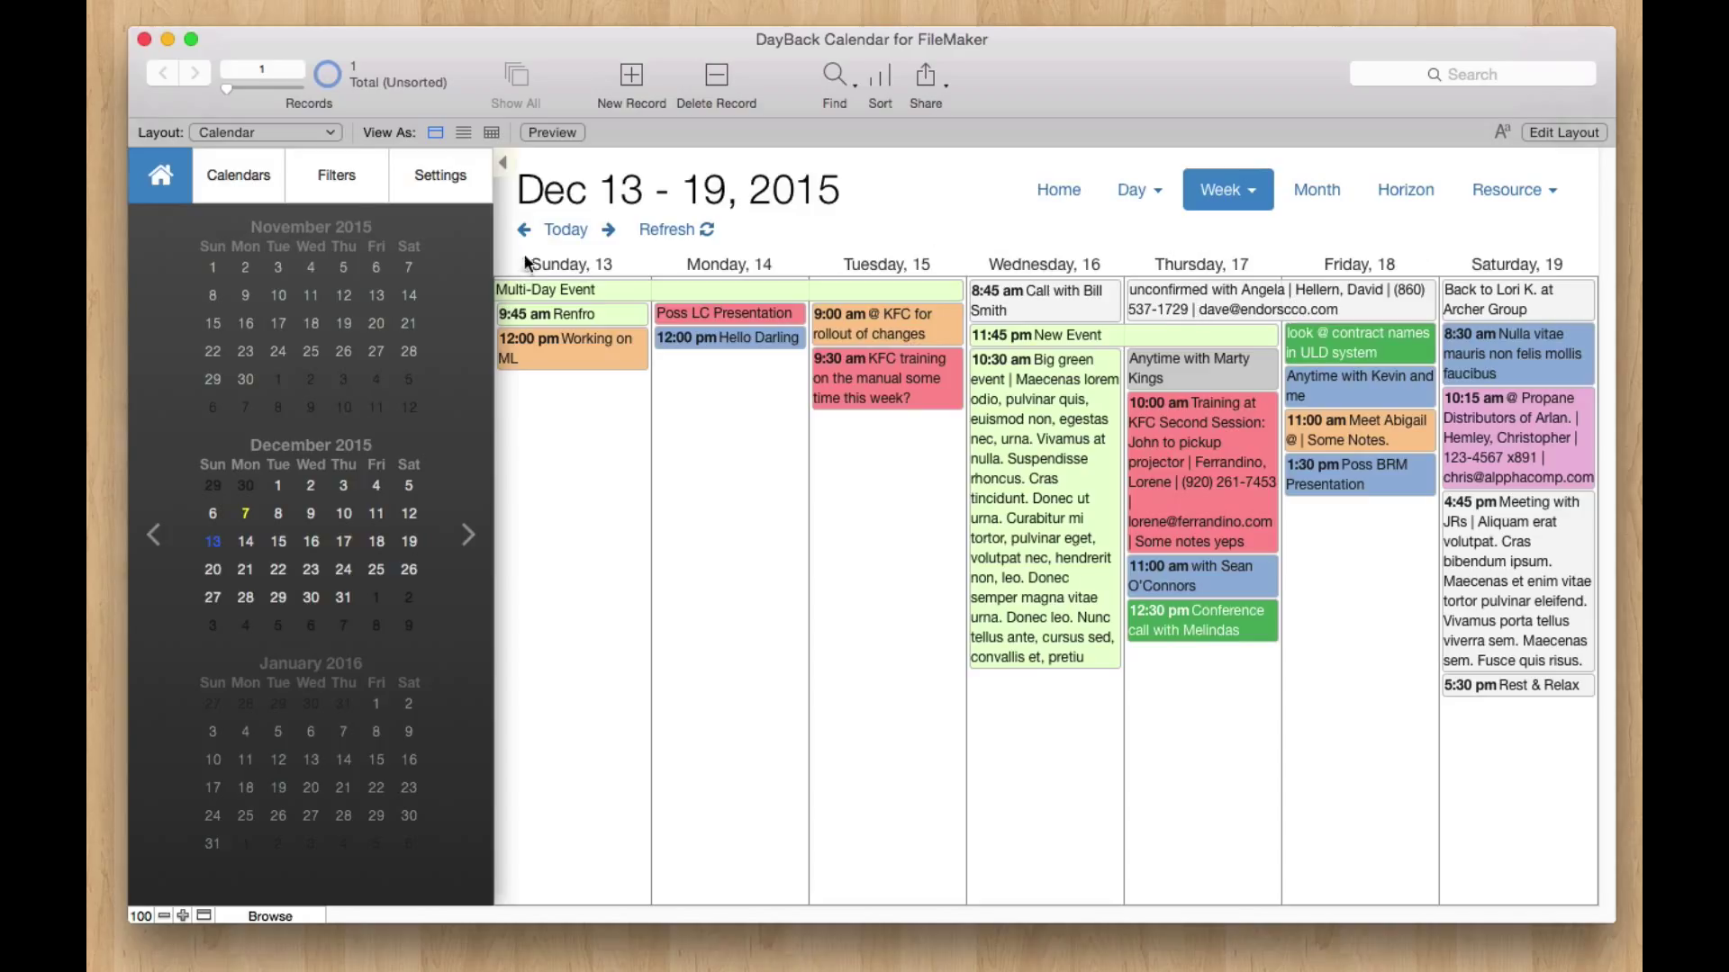
pyautogui.click(268, 132)
# Step: Open the SampleProjects Project Details layout for the Woodworth project from Other Sample Tables
pyautogui.moveTo(423, 394)
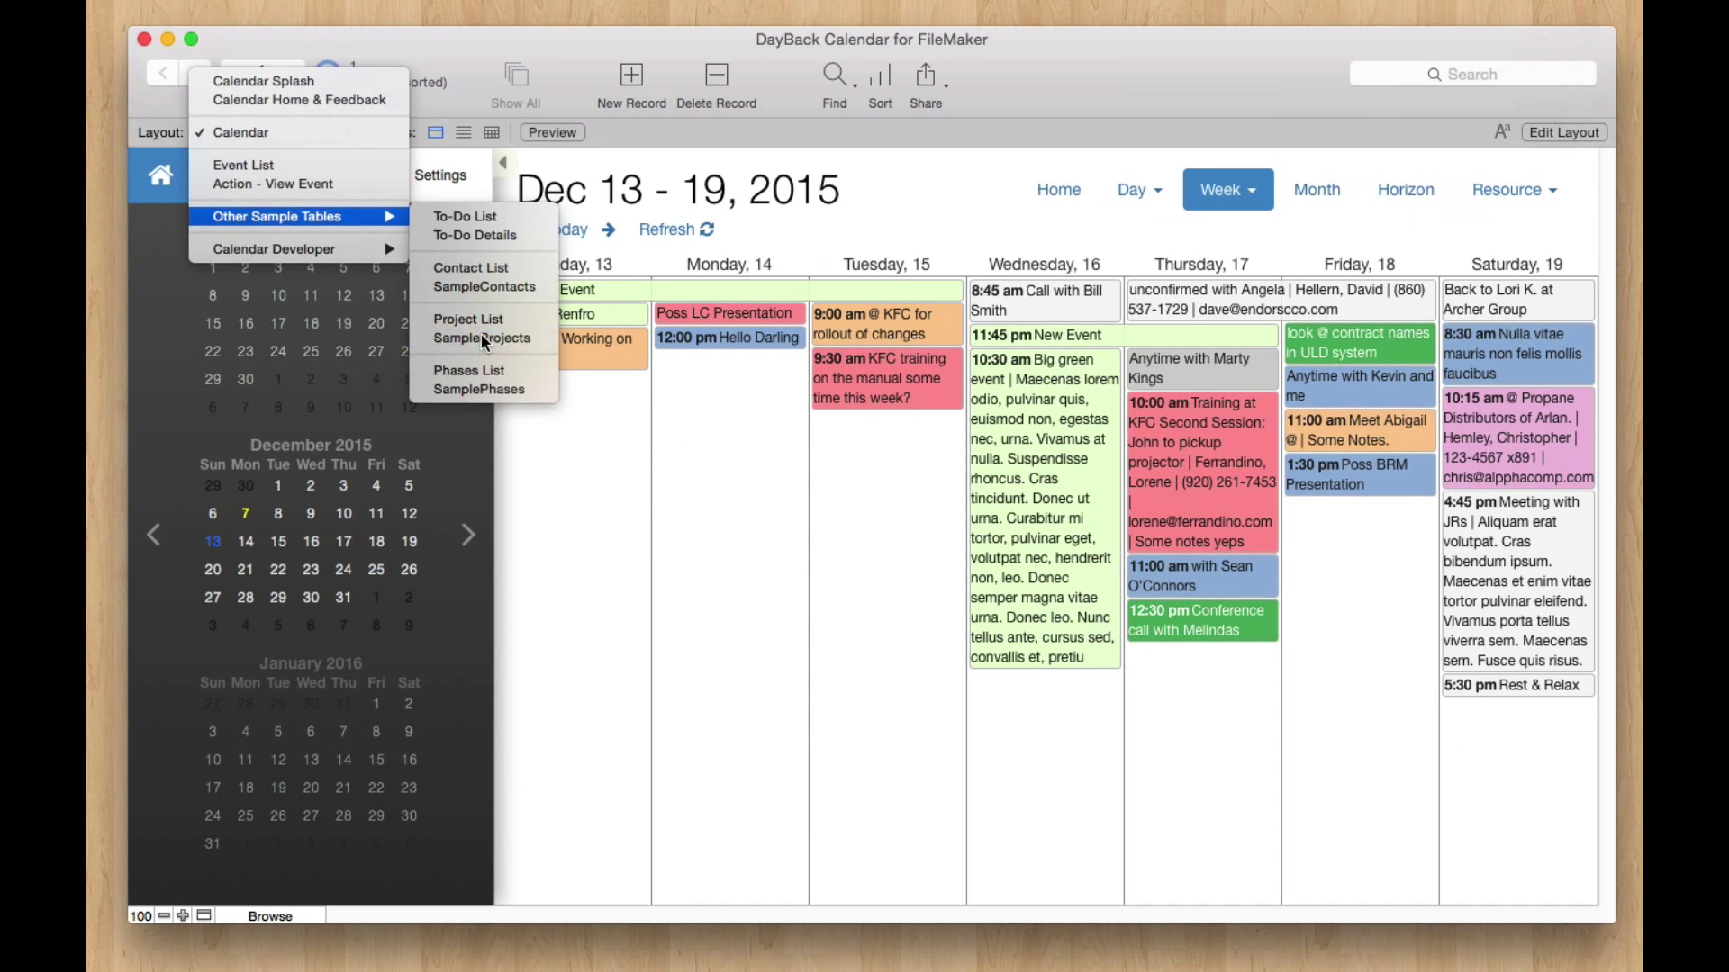
pyautogui.click(744, 573)
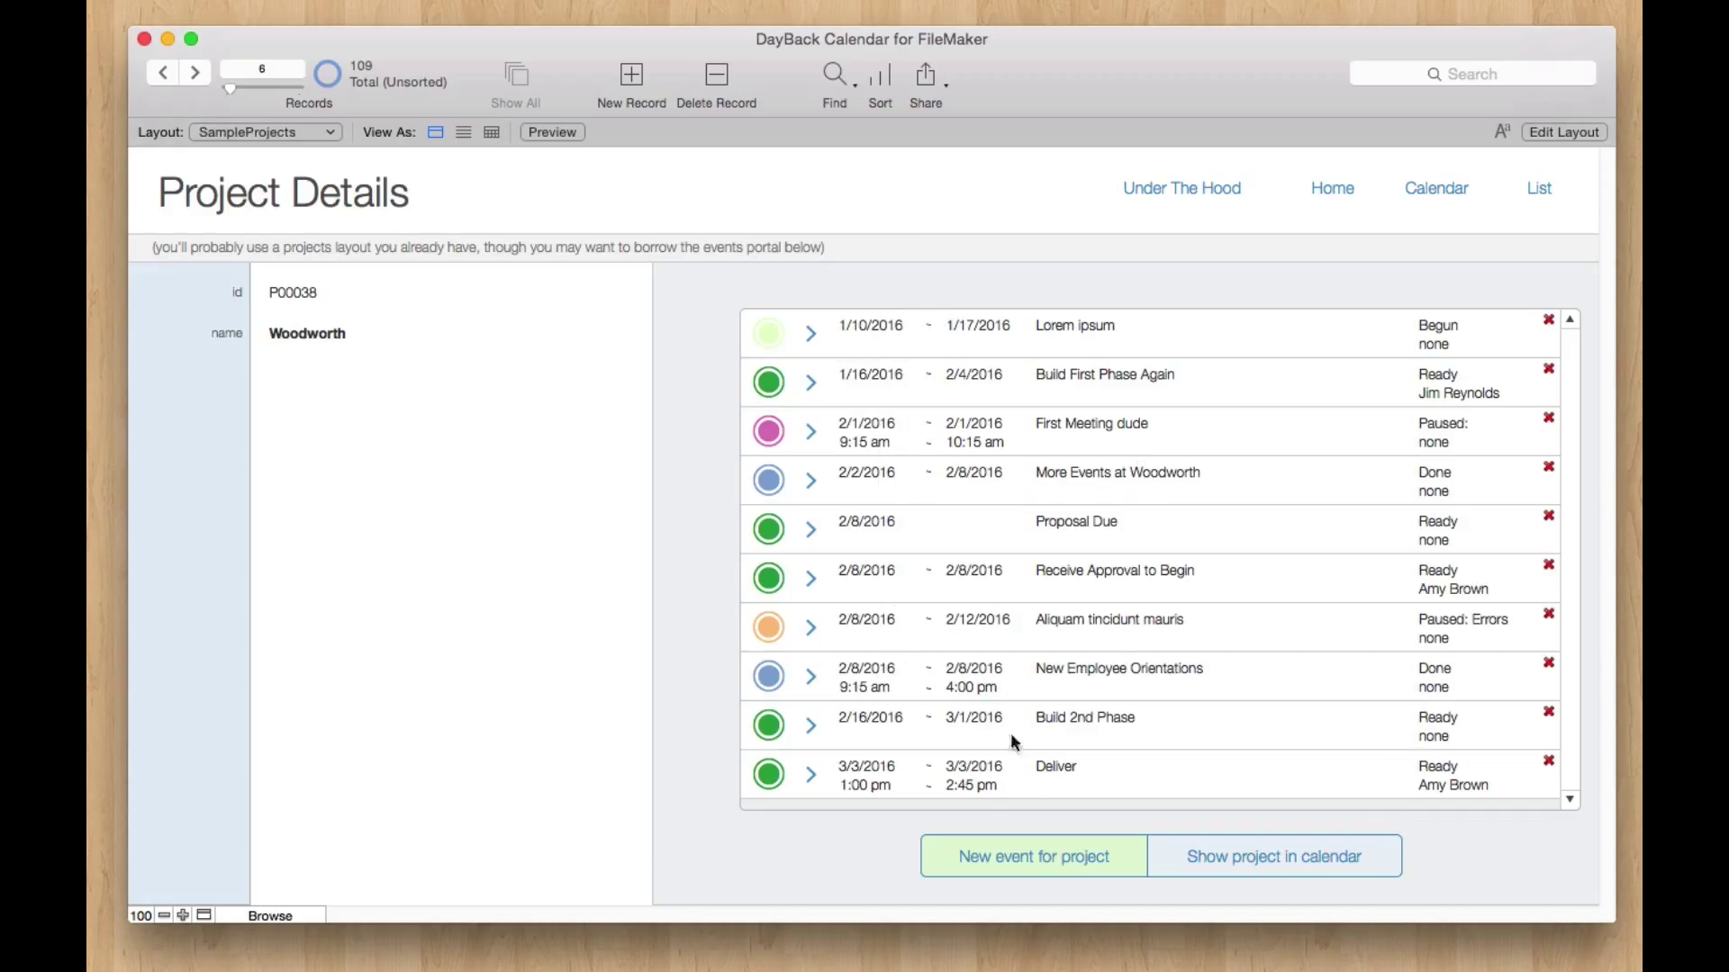
# Step: Show the Woodworth project's events in the calendar and move Aliquam tincidunt mauris earlier
pyautogui.click(1313, 868)
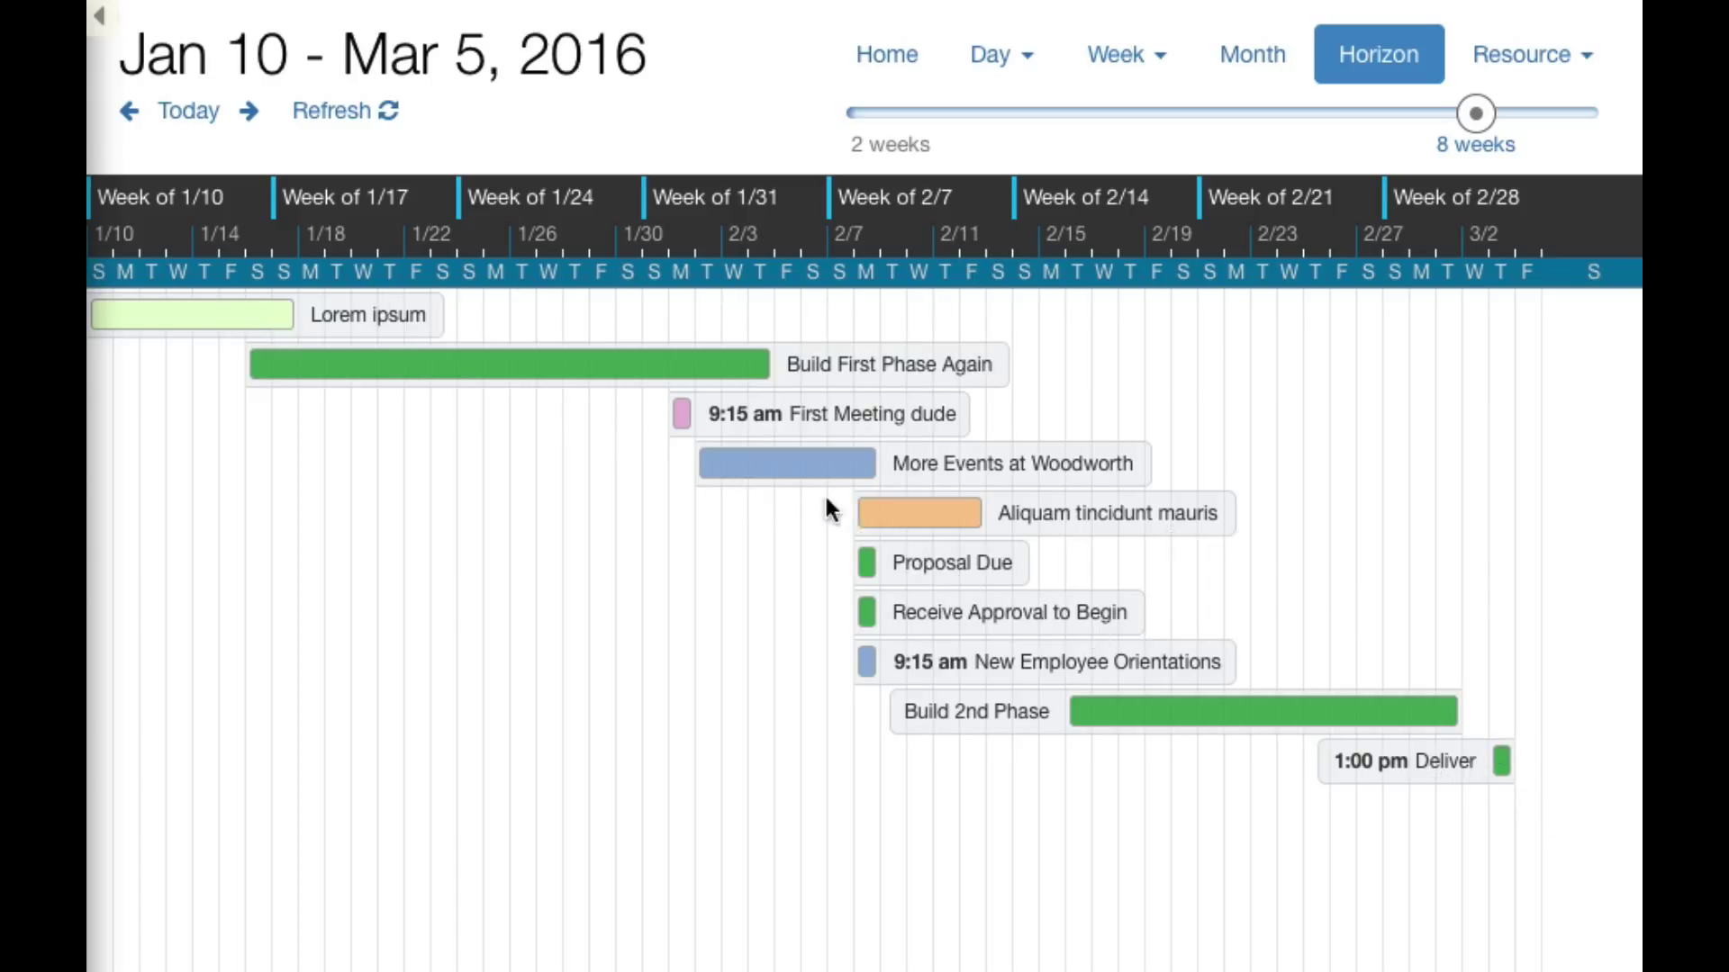
pyautogui.click(899, 528)
pyautogui.click(872, 522)
pyautogui.moveTo(871, 522); pyautogui.dragTo(509, 342)
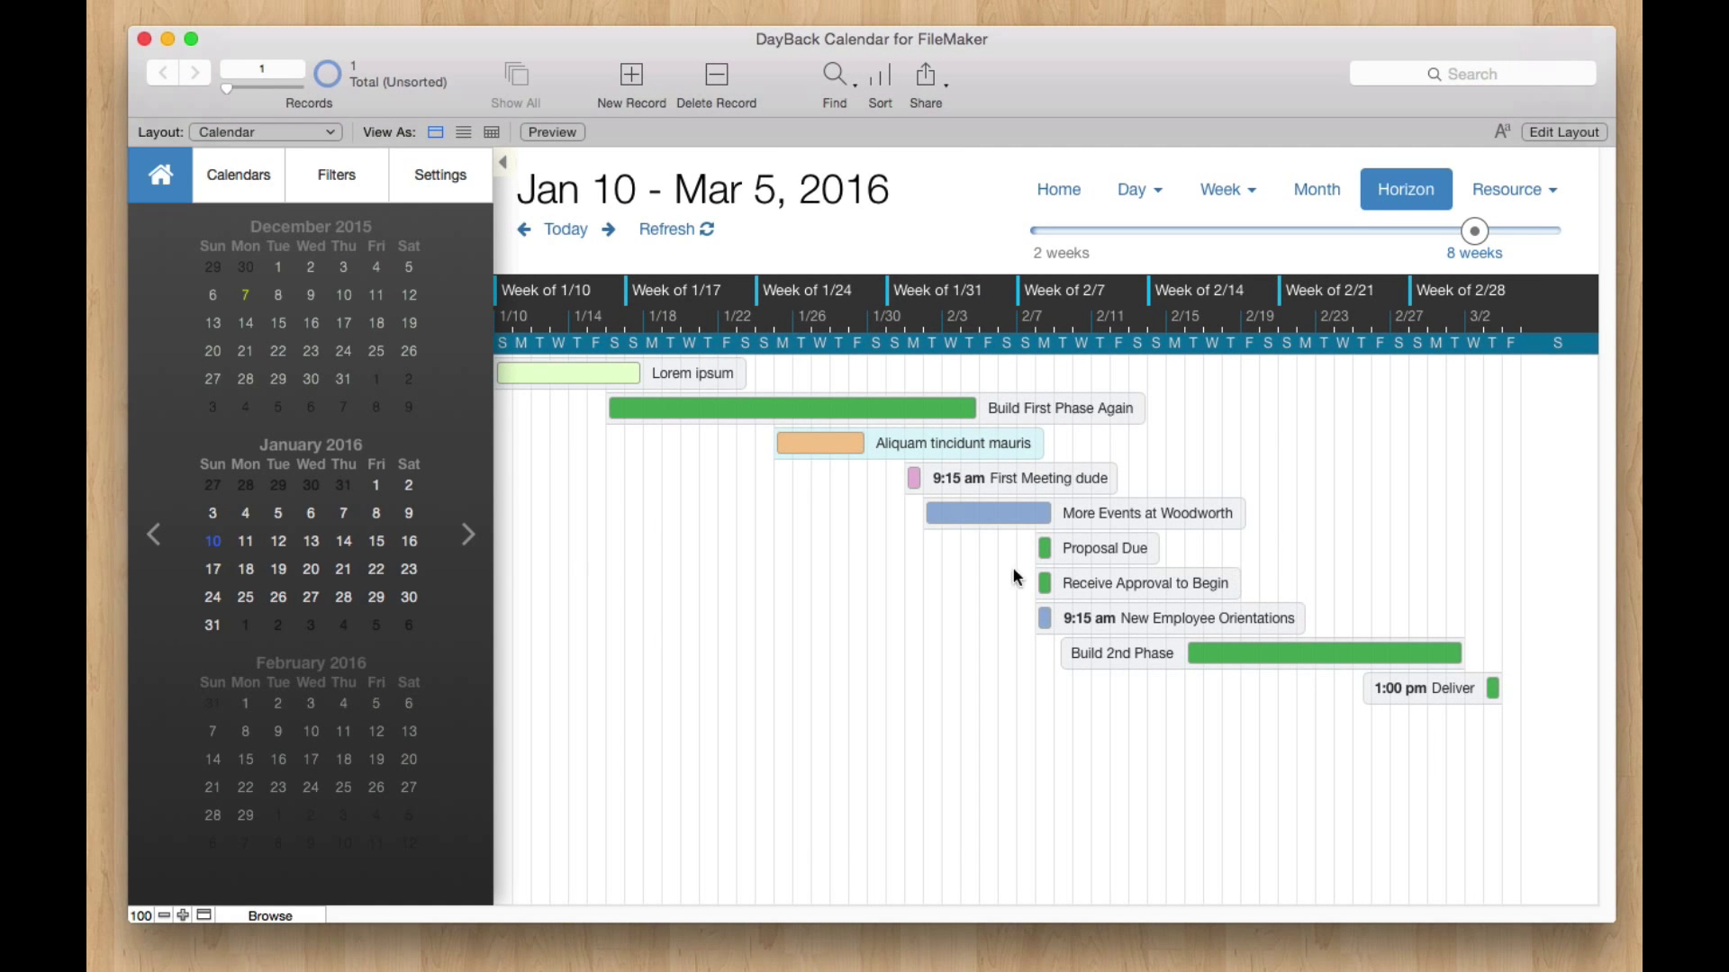
# Step: Set Show Distances to Yes and keep the horizon at 8 weeks
pyautogui.click(430, 181)
pyautogui.click(353, 680)
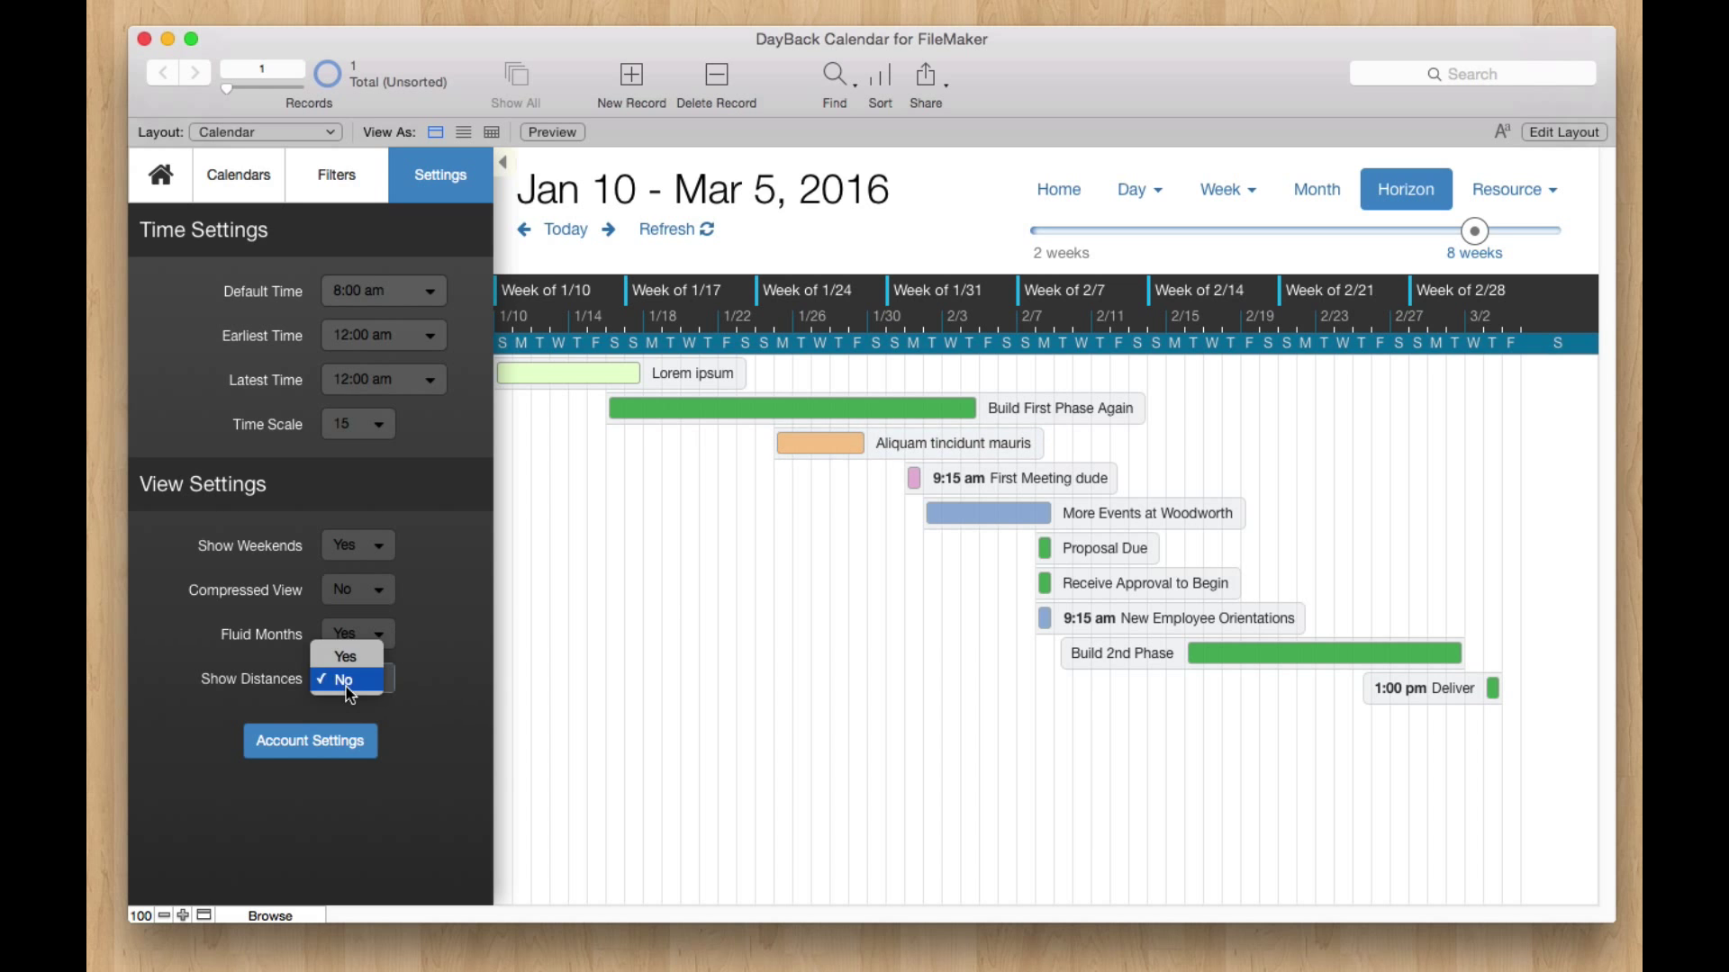
pyautogui.click(356, 677)
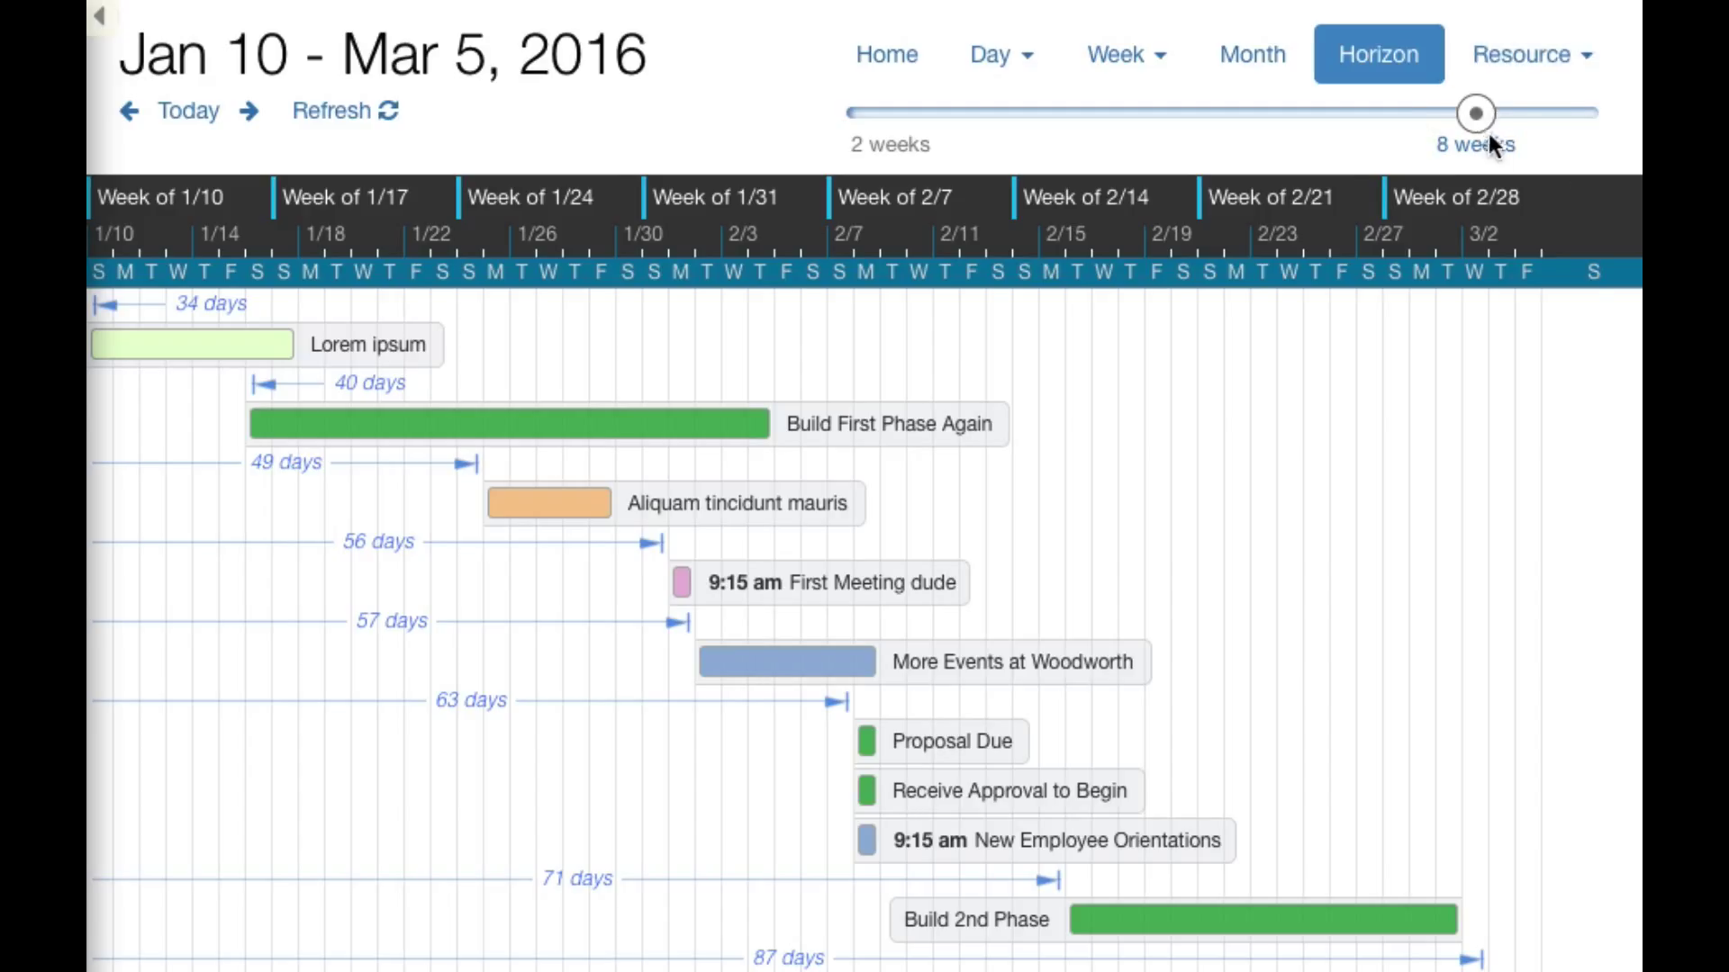
pyautogui.moveTo(1483, 122); pyautogui.dragTo(1582, 125)
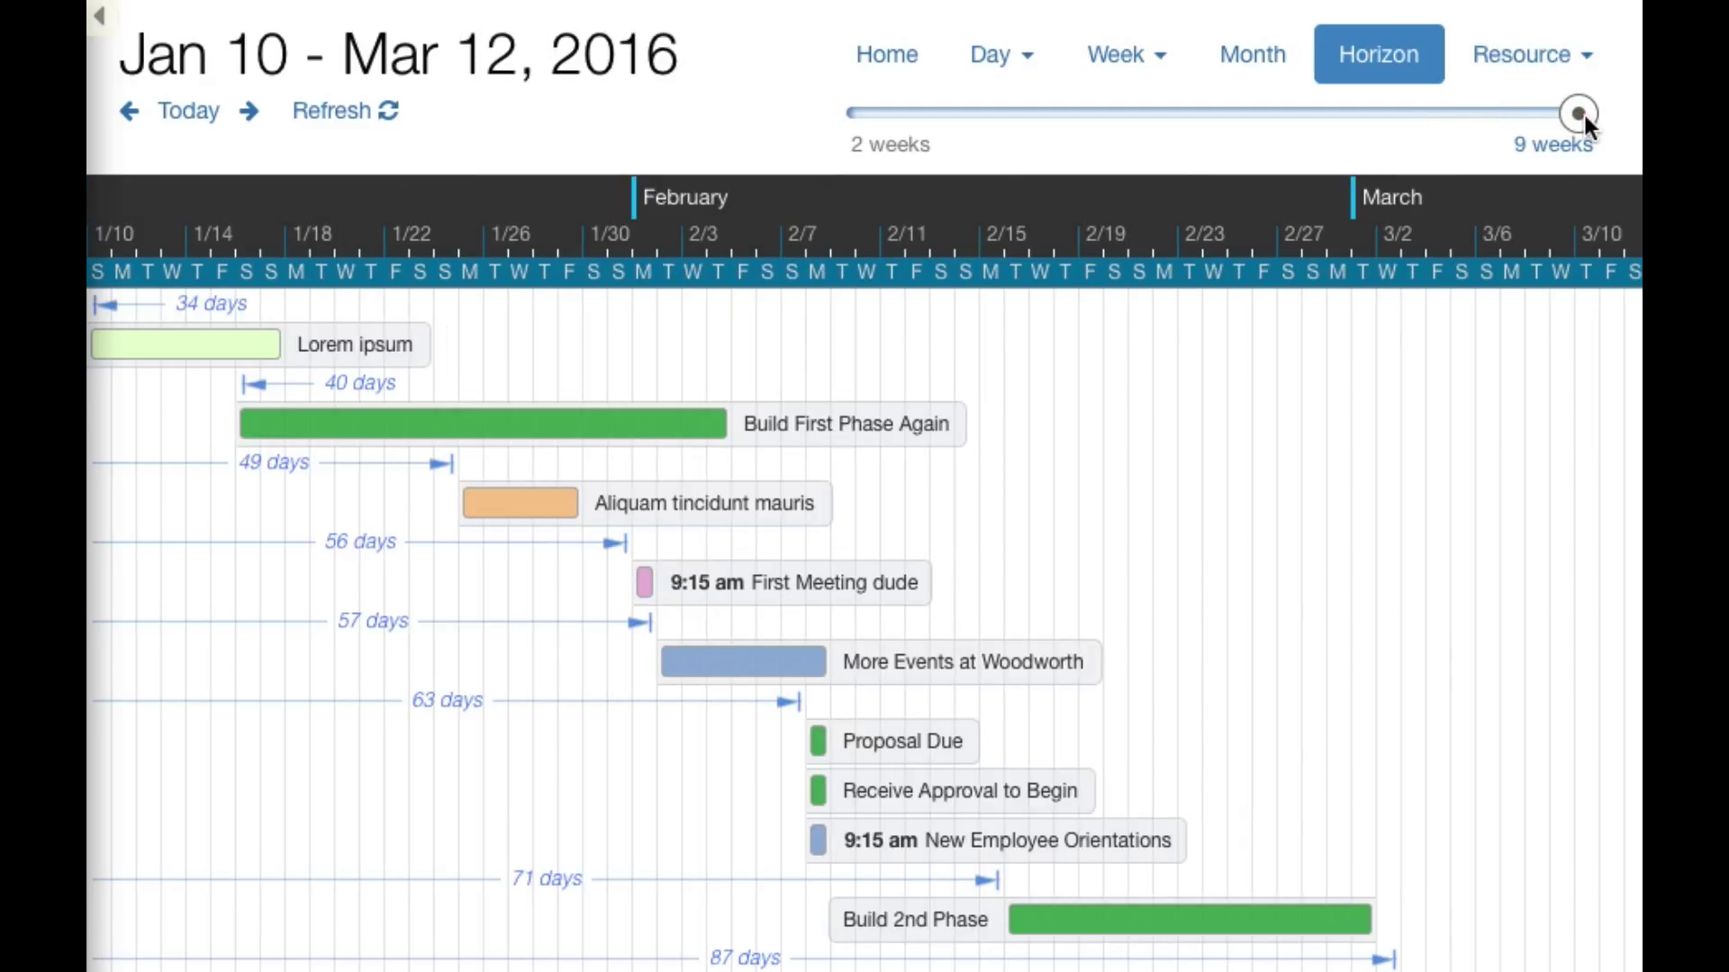
pyautogui.moveTo(1583, 110); pyautogui.dragTo(1477, 115)
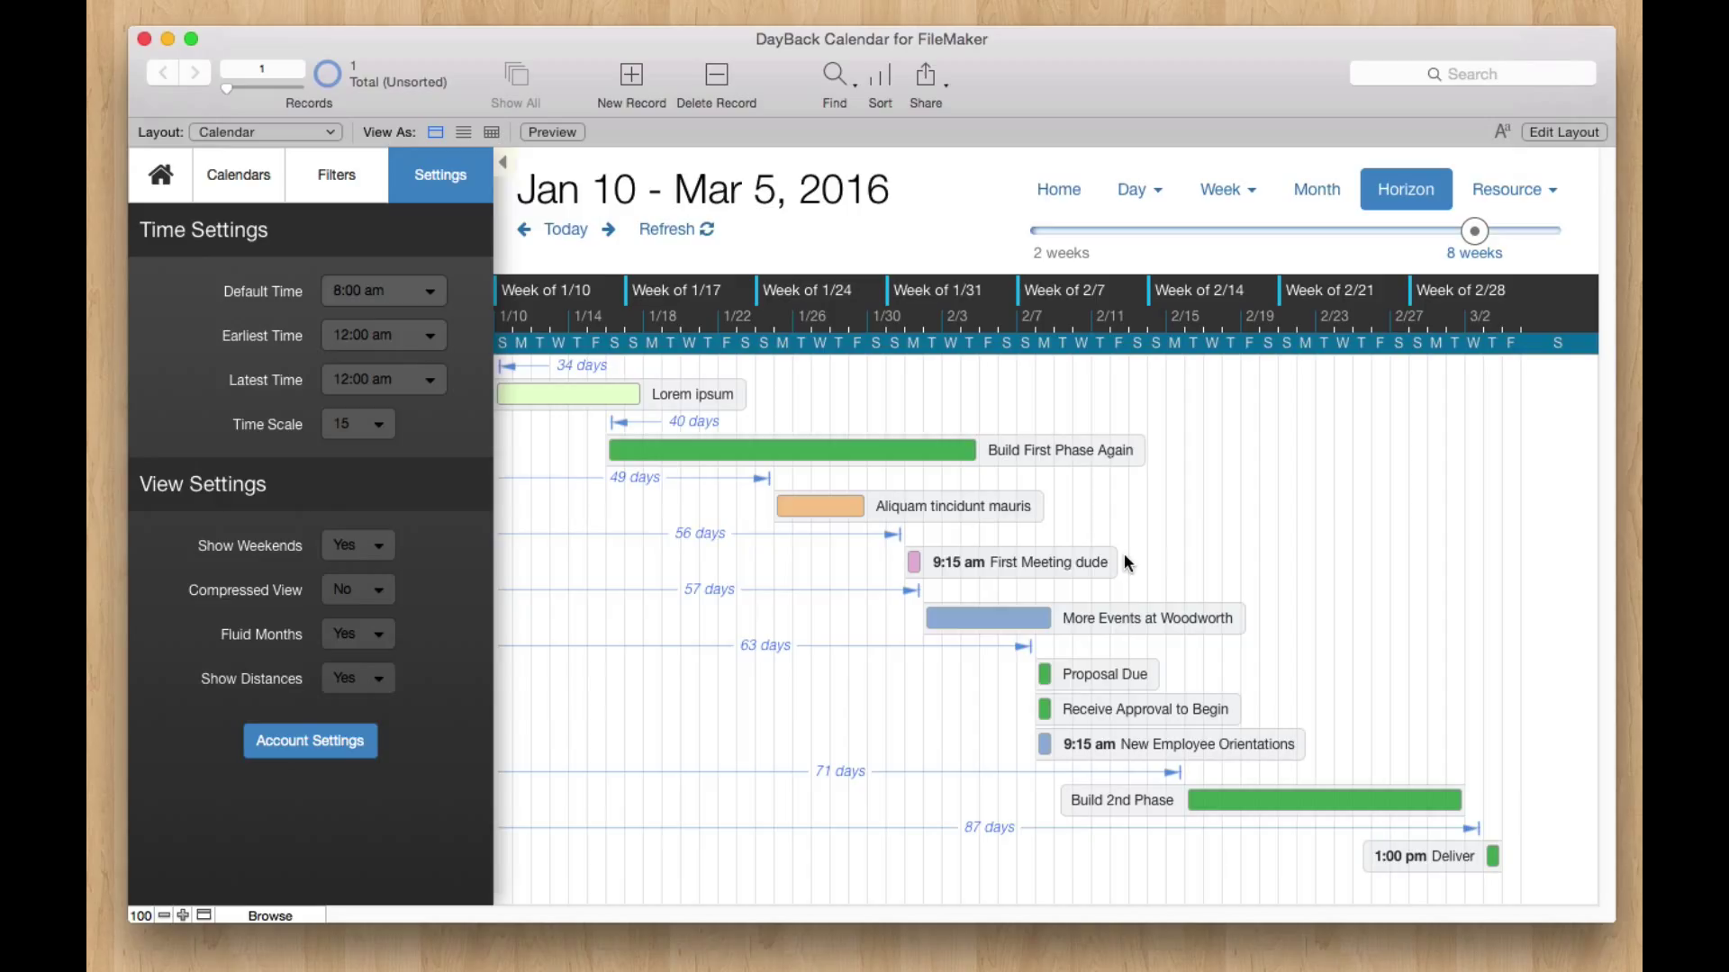
# Step: Narrow the horizon to 5 weeks and open the advanced event filters
pyautogui.click(1473, 233)
pyautogui.moveTo(1473, 233); pyautogui.dragTo(1259, 232)
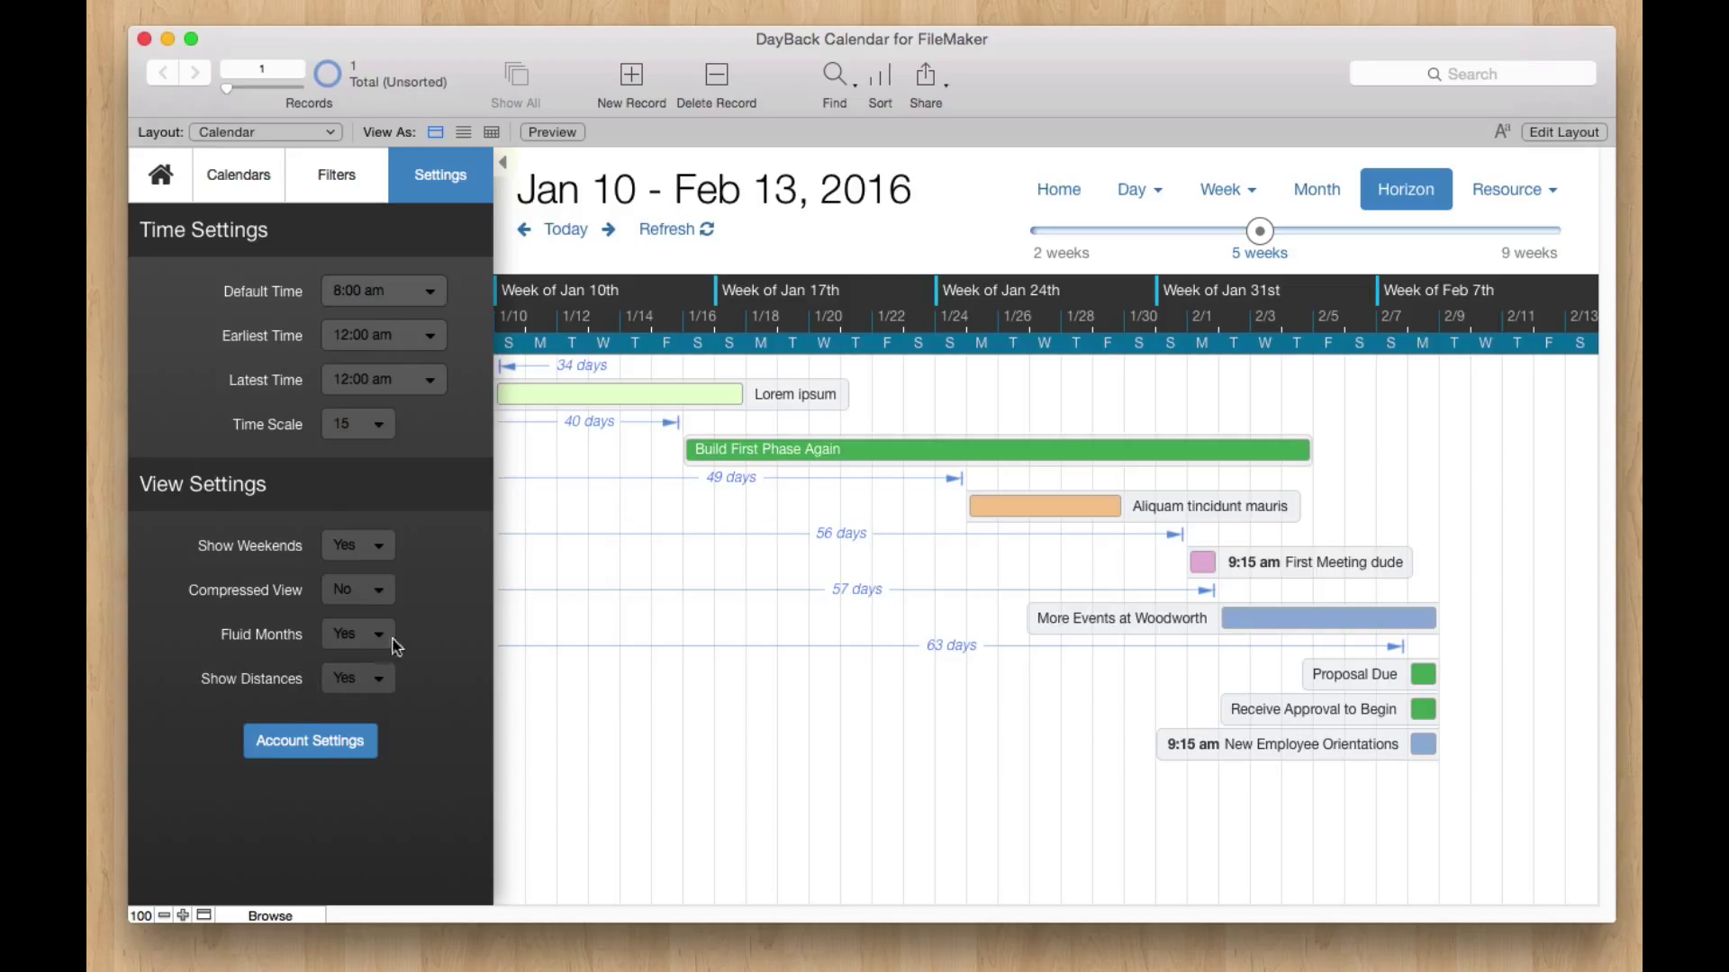
pyautogui.click(336, 174)
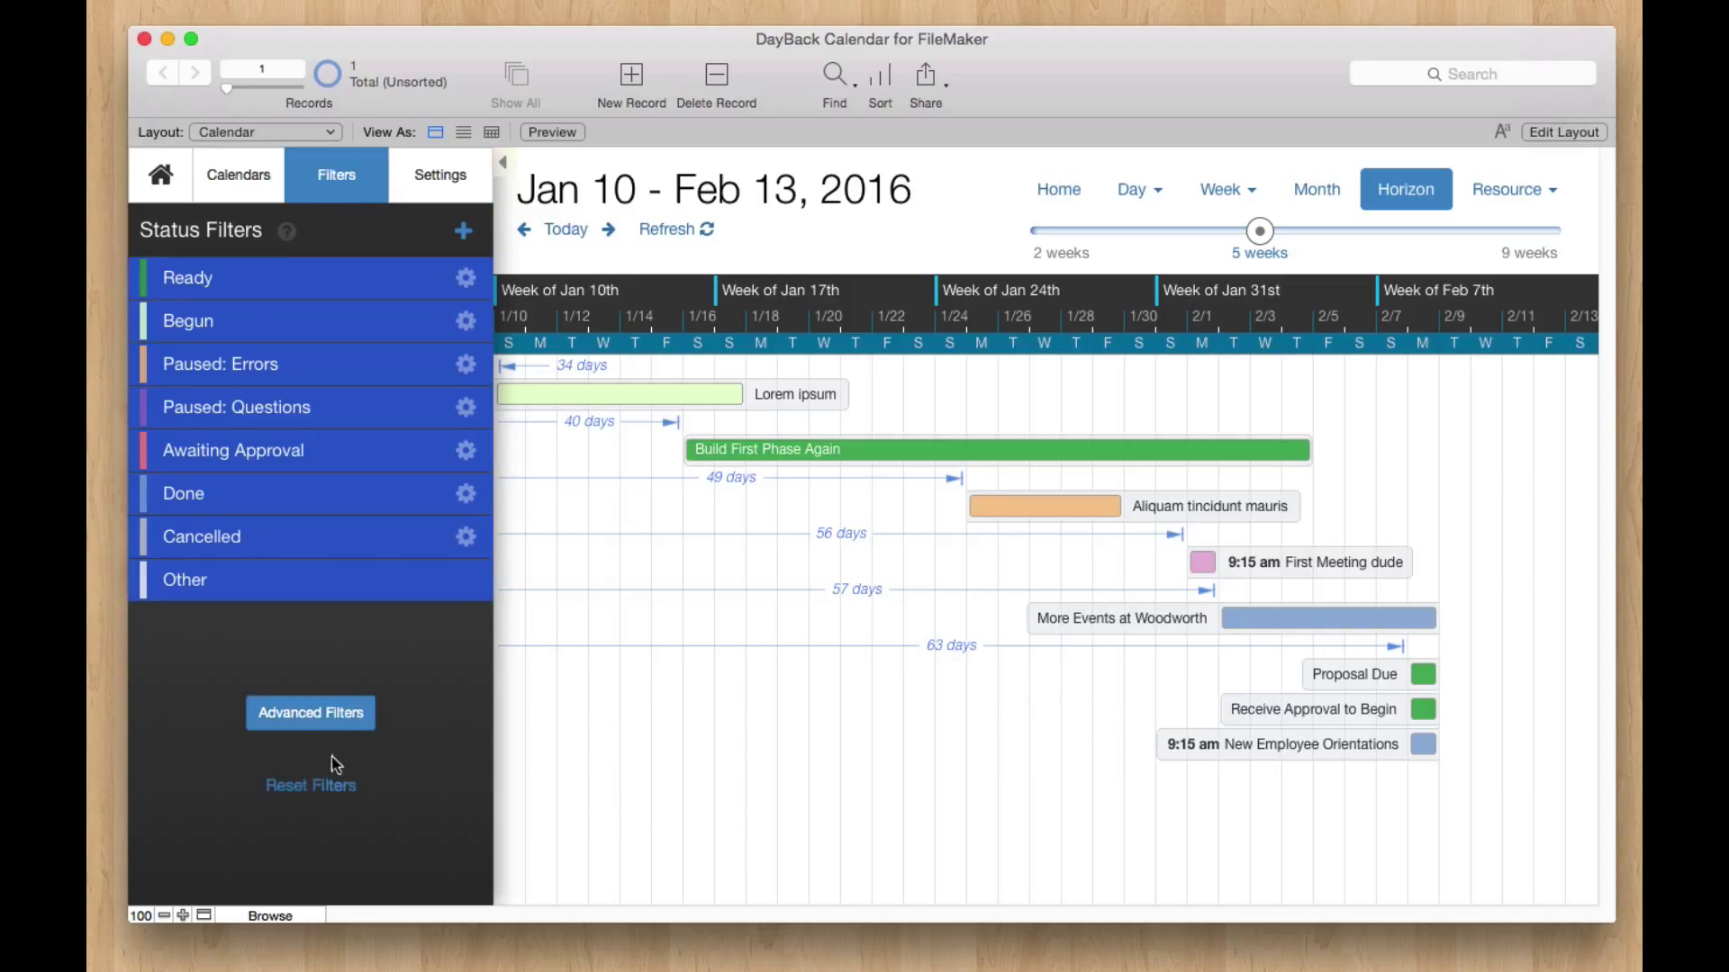
pyautogui.click(336, 716)
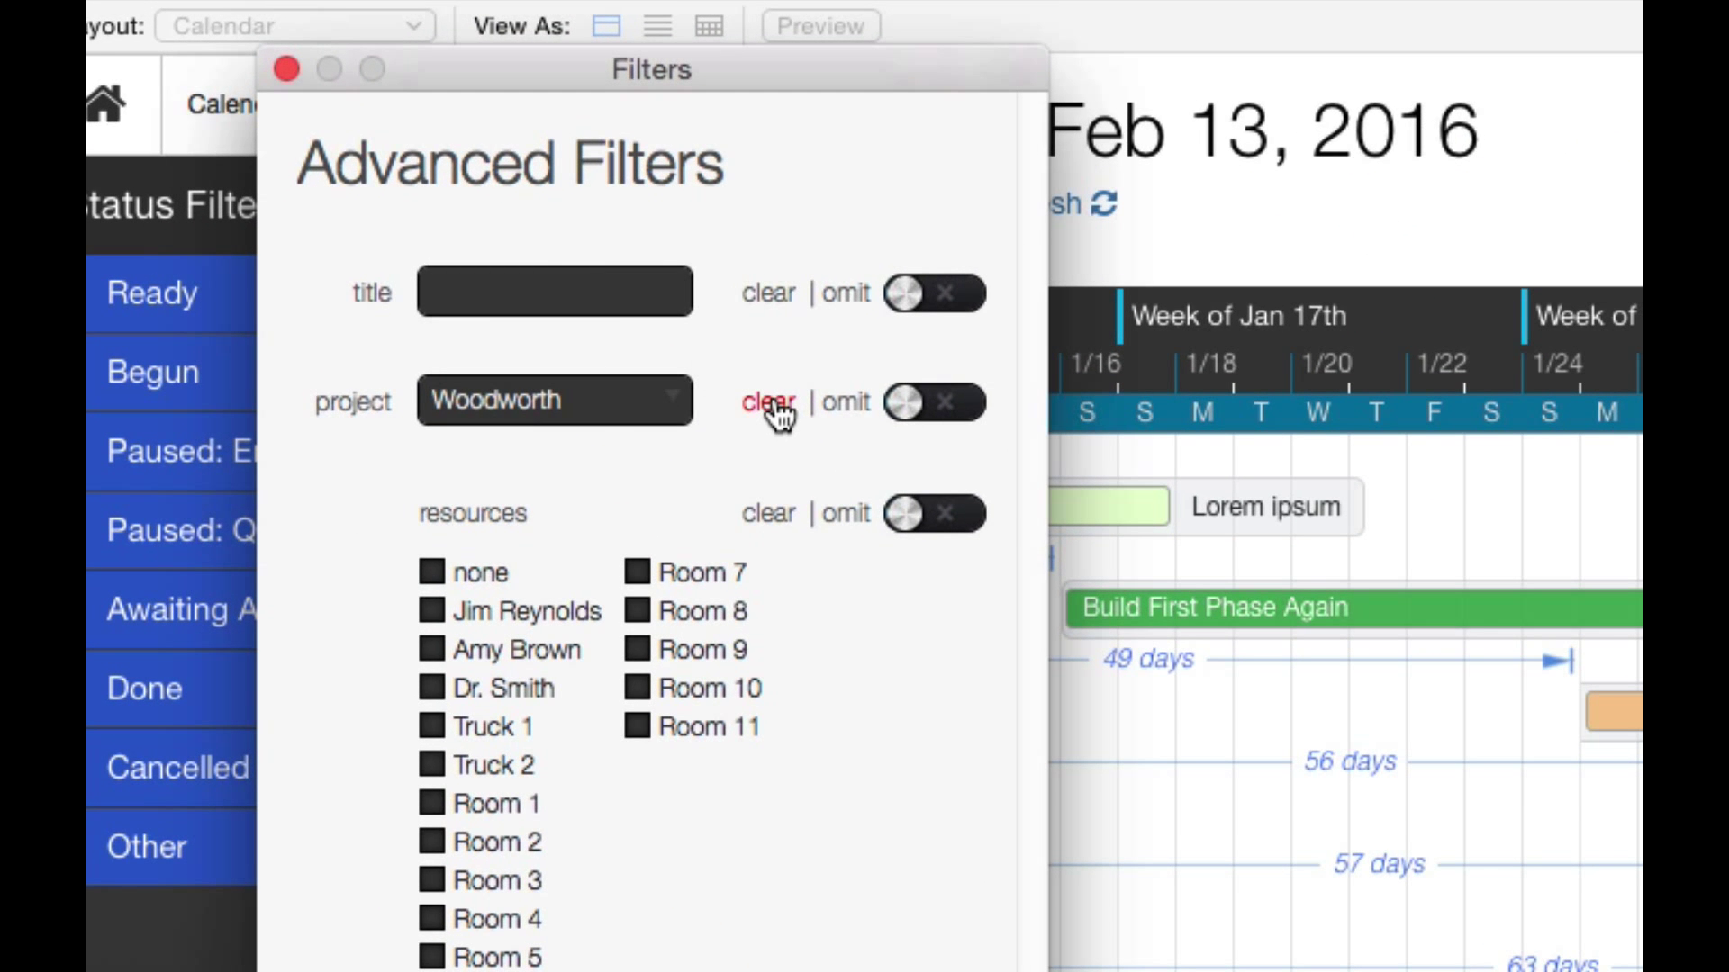
# Step: Clear the Woodworth project filter, apply it, and review all events
pyautogui.click(749, 411)
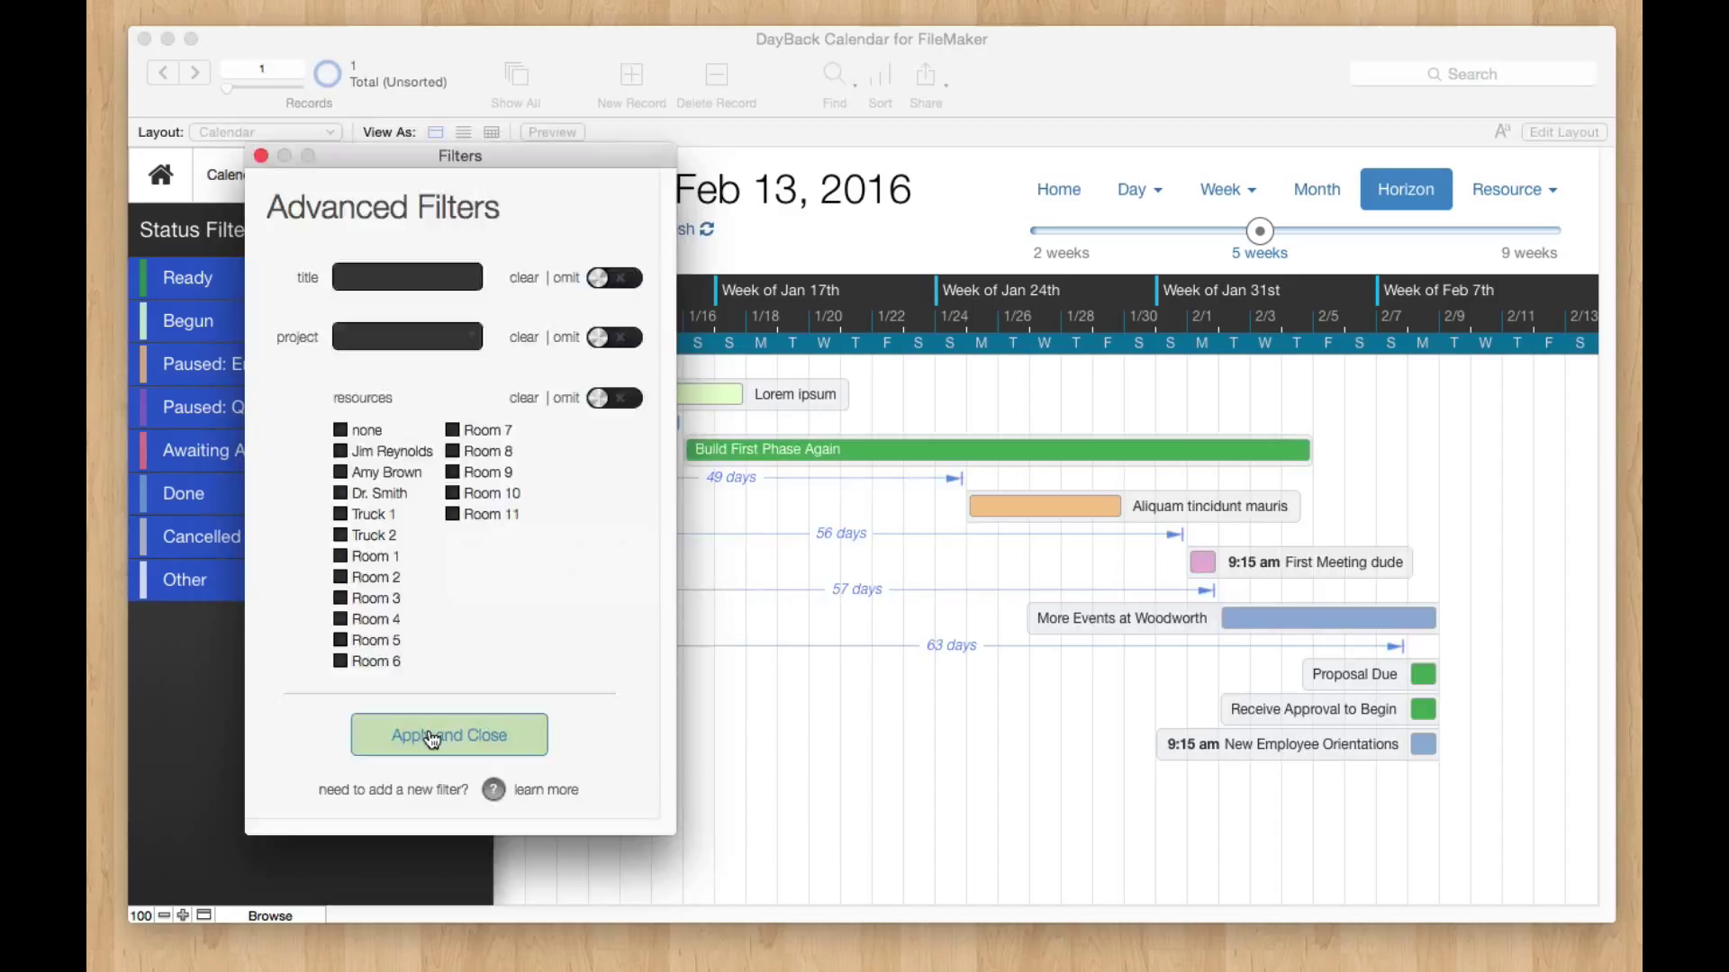
pyautogui.click(441, 737)
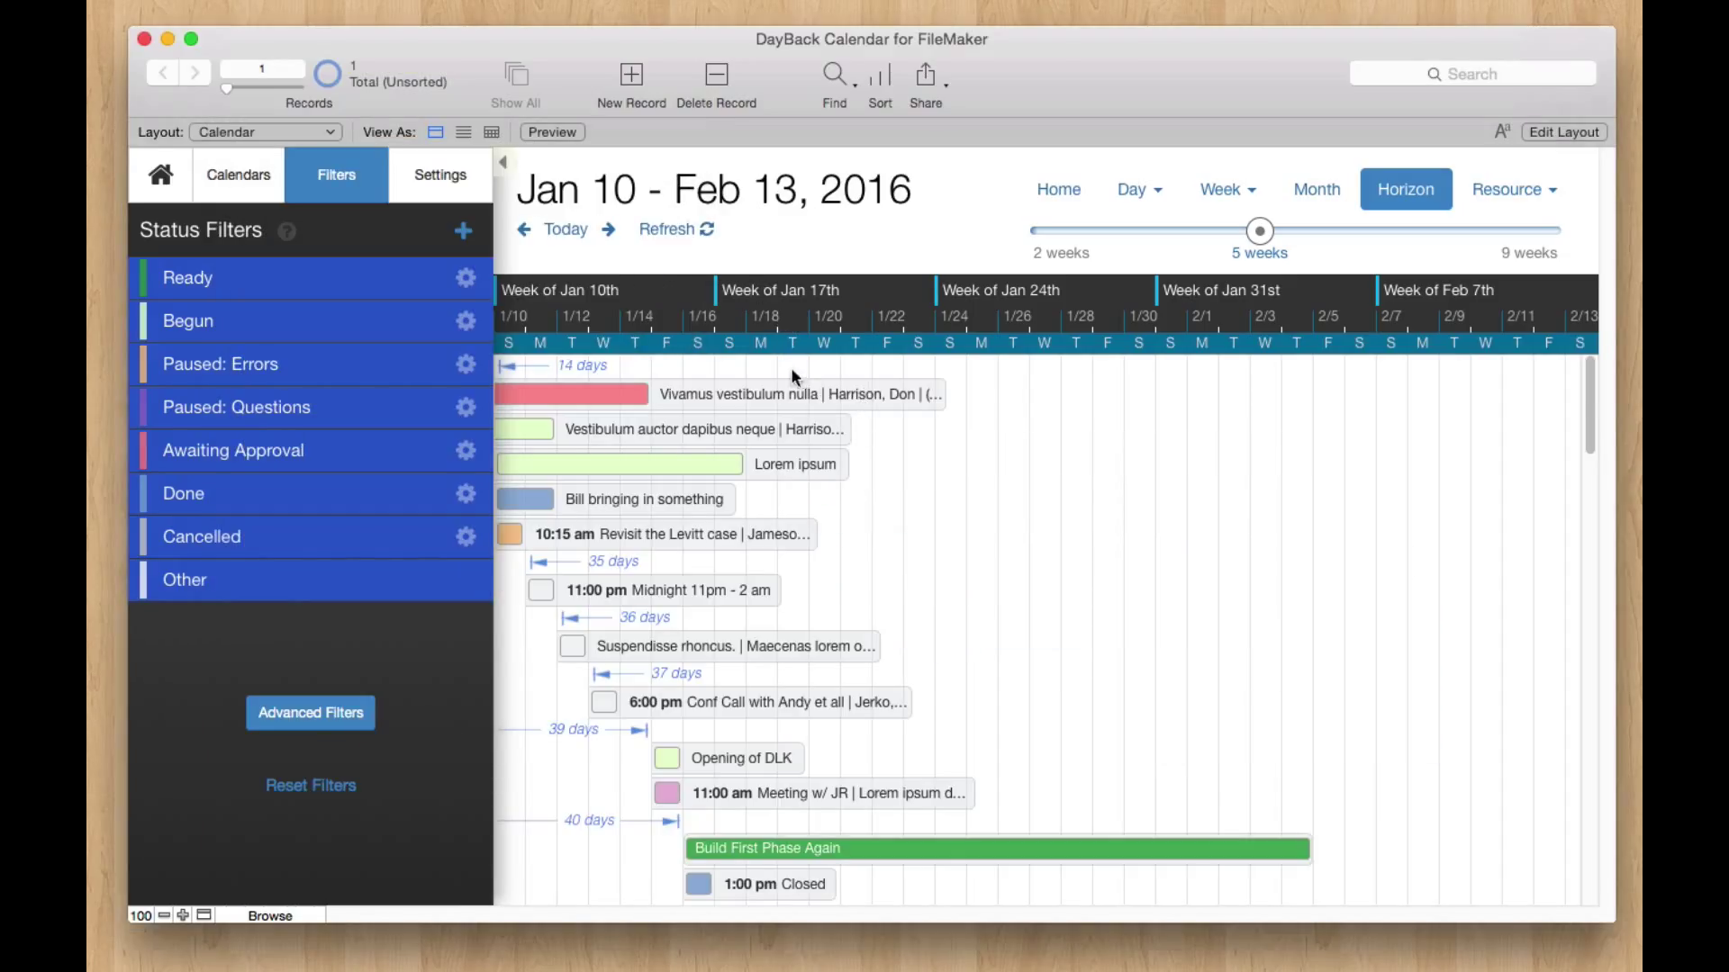
pyautogui.scroll(-5, 1088, 473)
pyautogui.scroll(-4, 1089, 473)
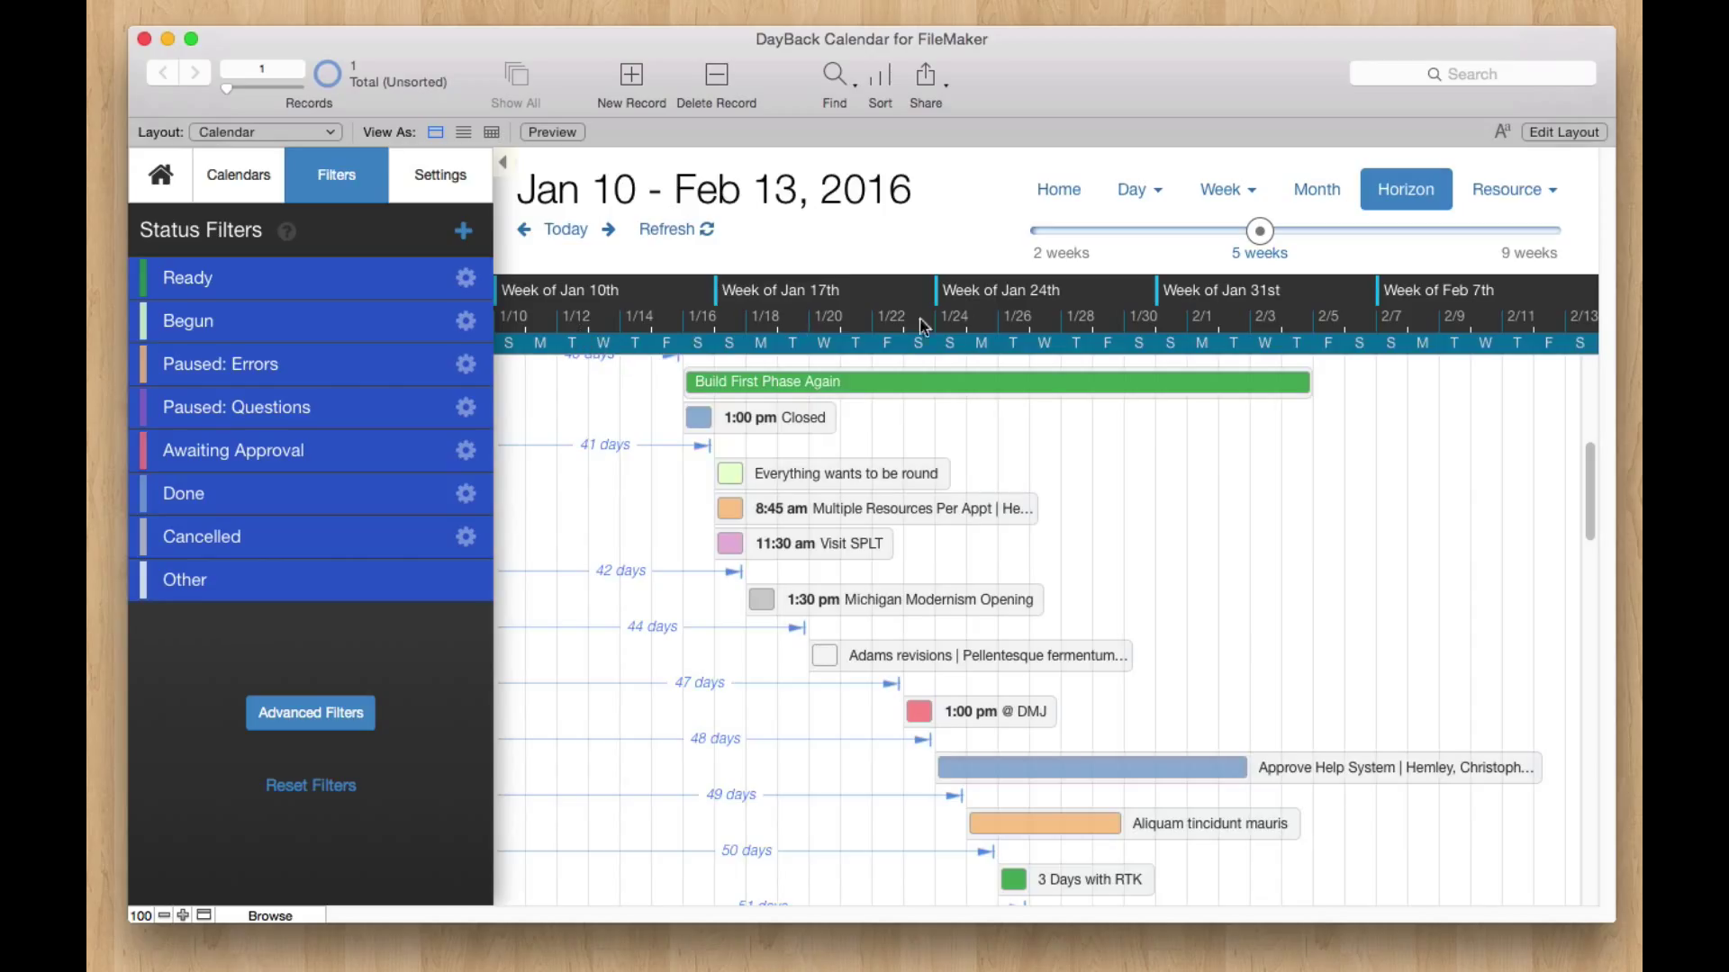
pyautogui.scroll(3, 1454, 580)
pyautogui.scroll(4, 1456, 587)
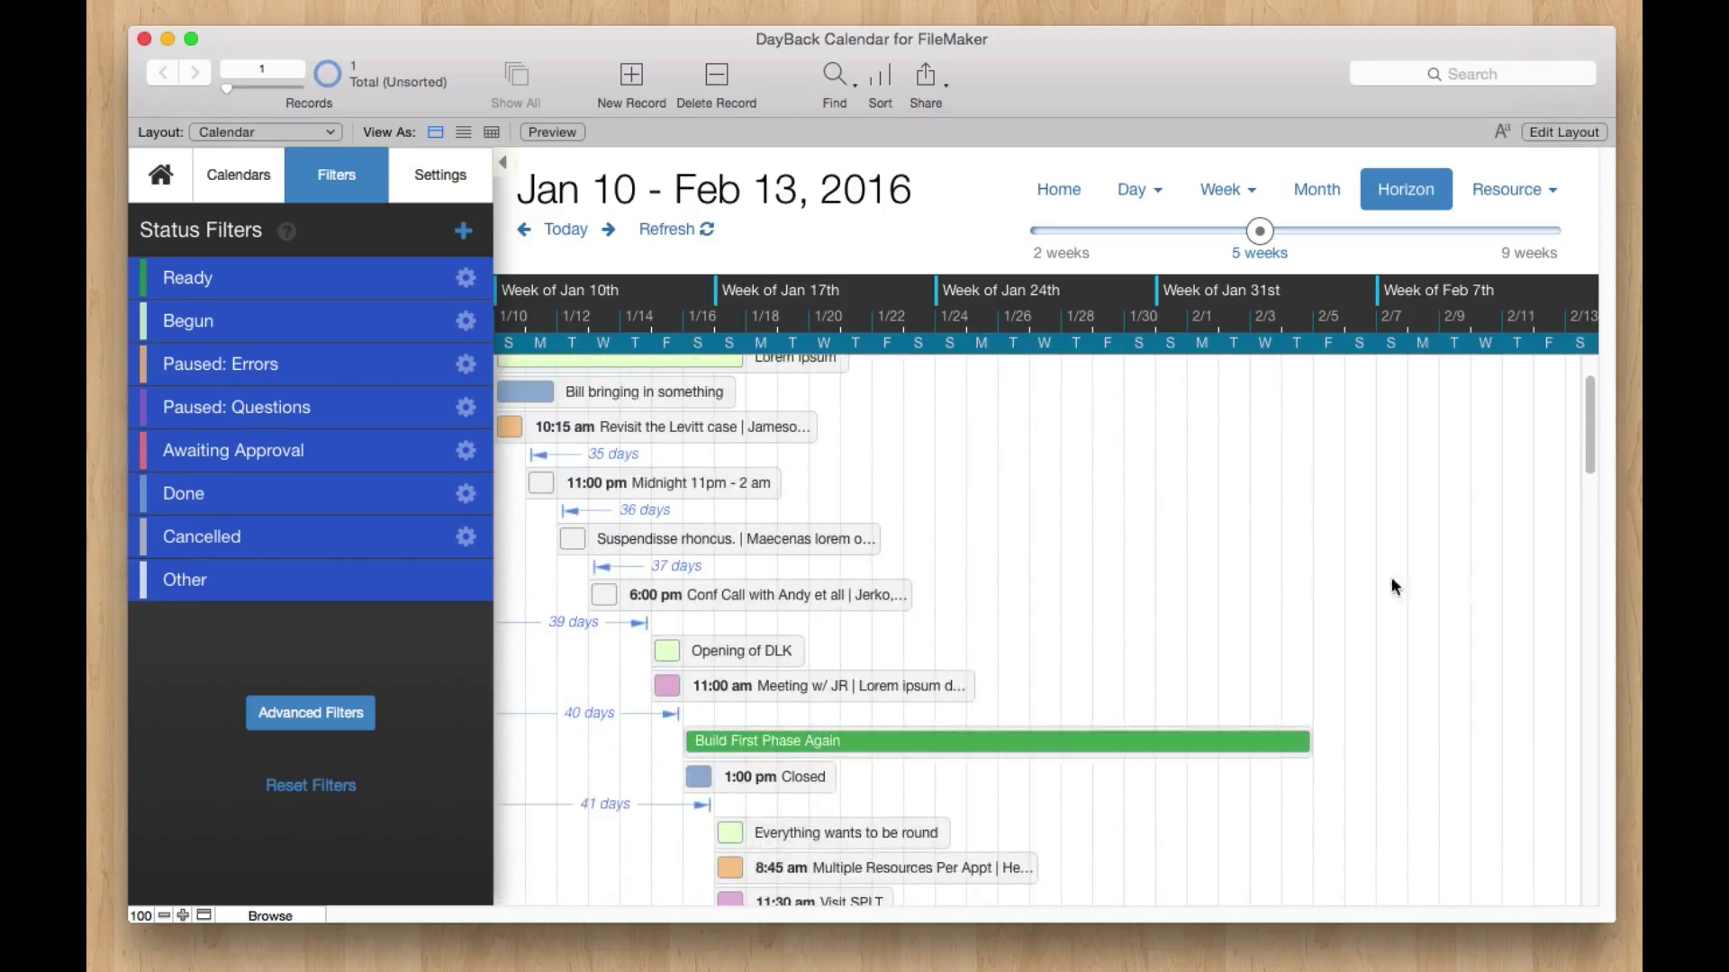
pyautogui.scroll(-1, 1101, 581)
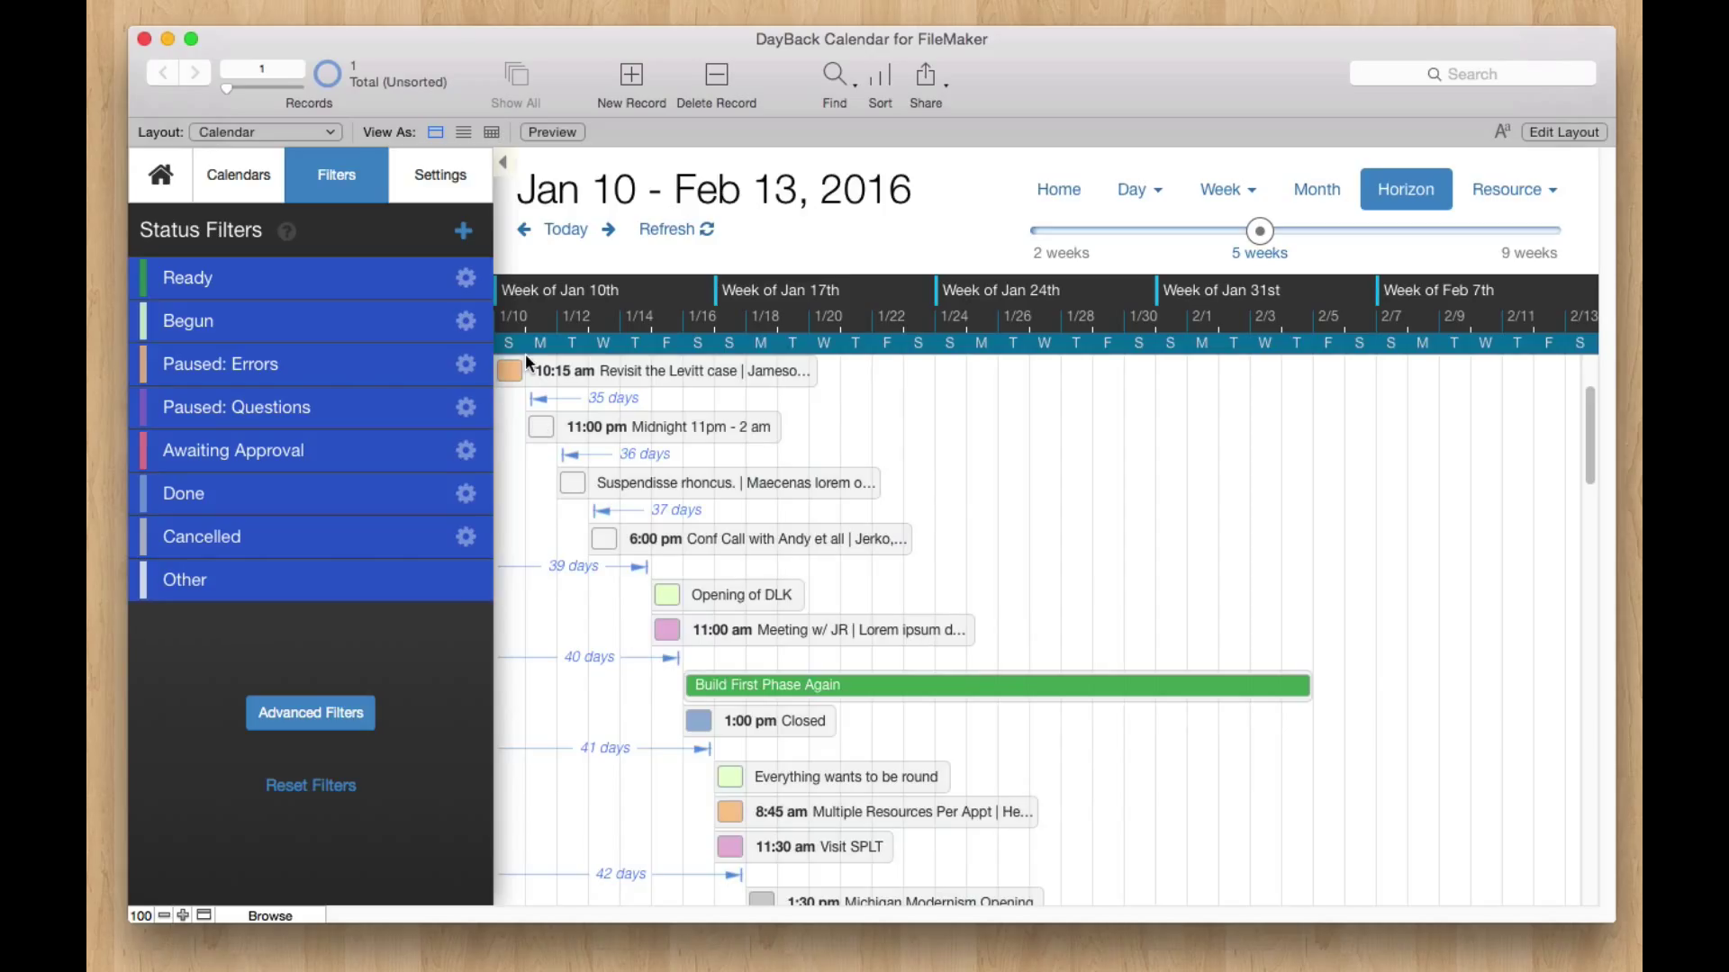
pyautogui.click(441, 175)
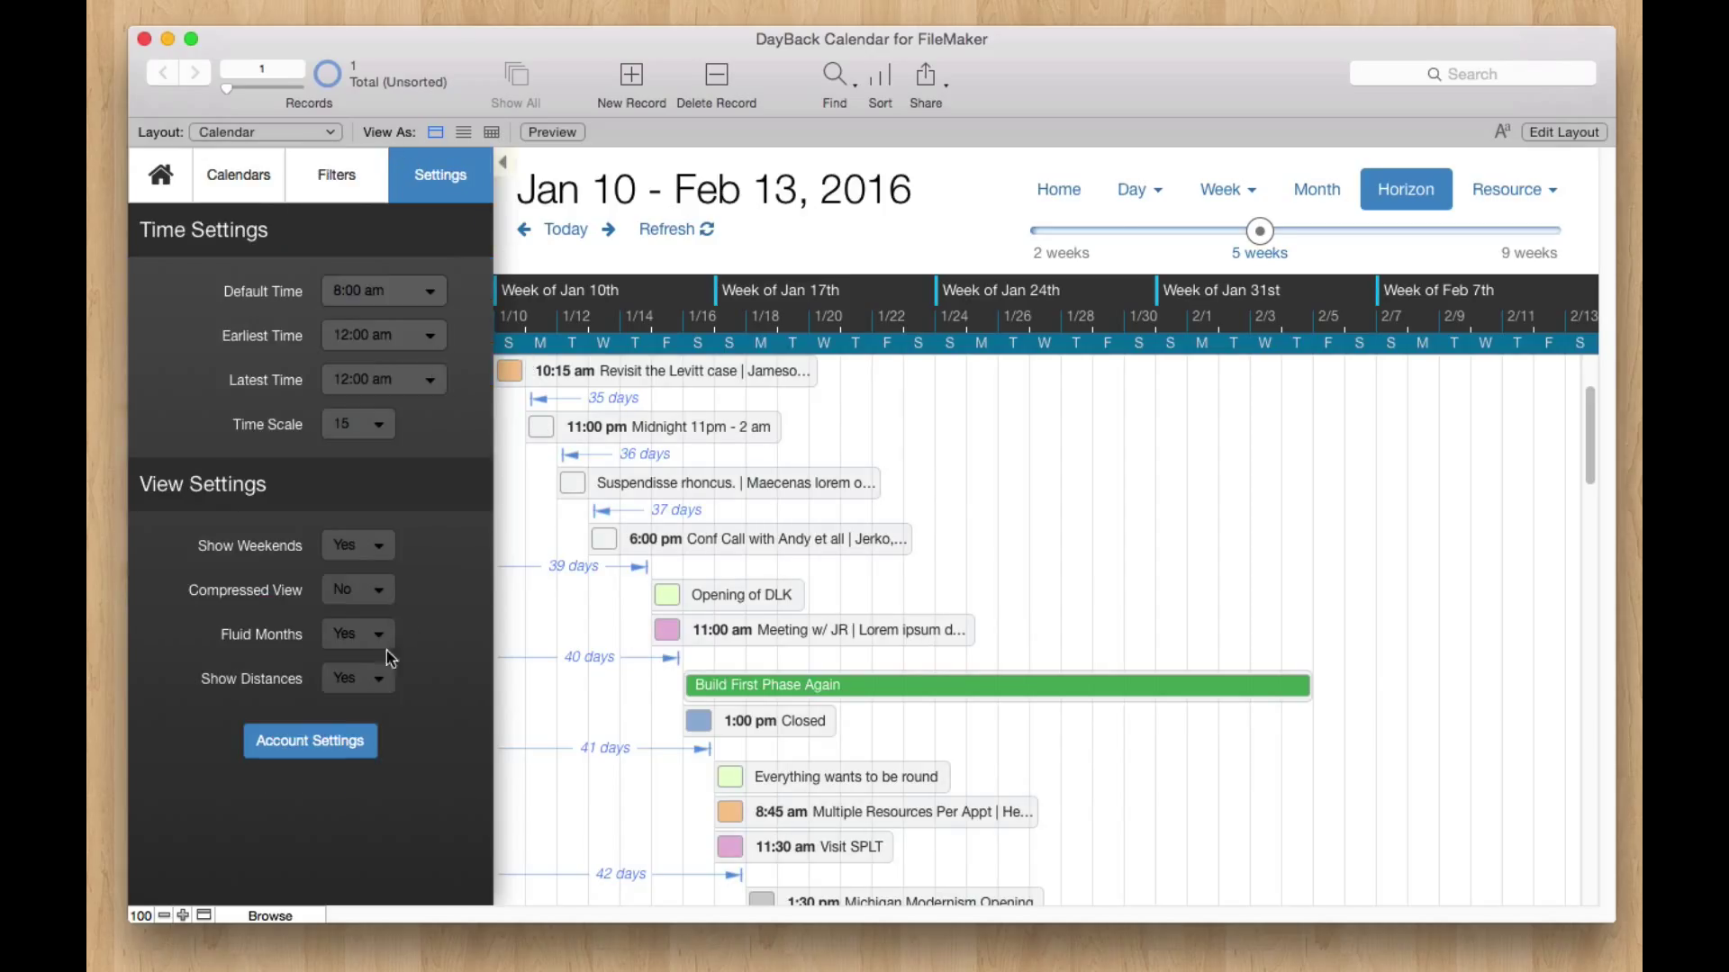
pyautogui.click(306, 743)
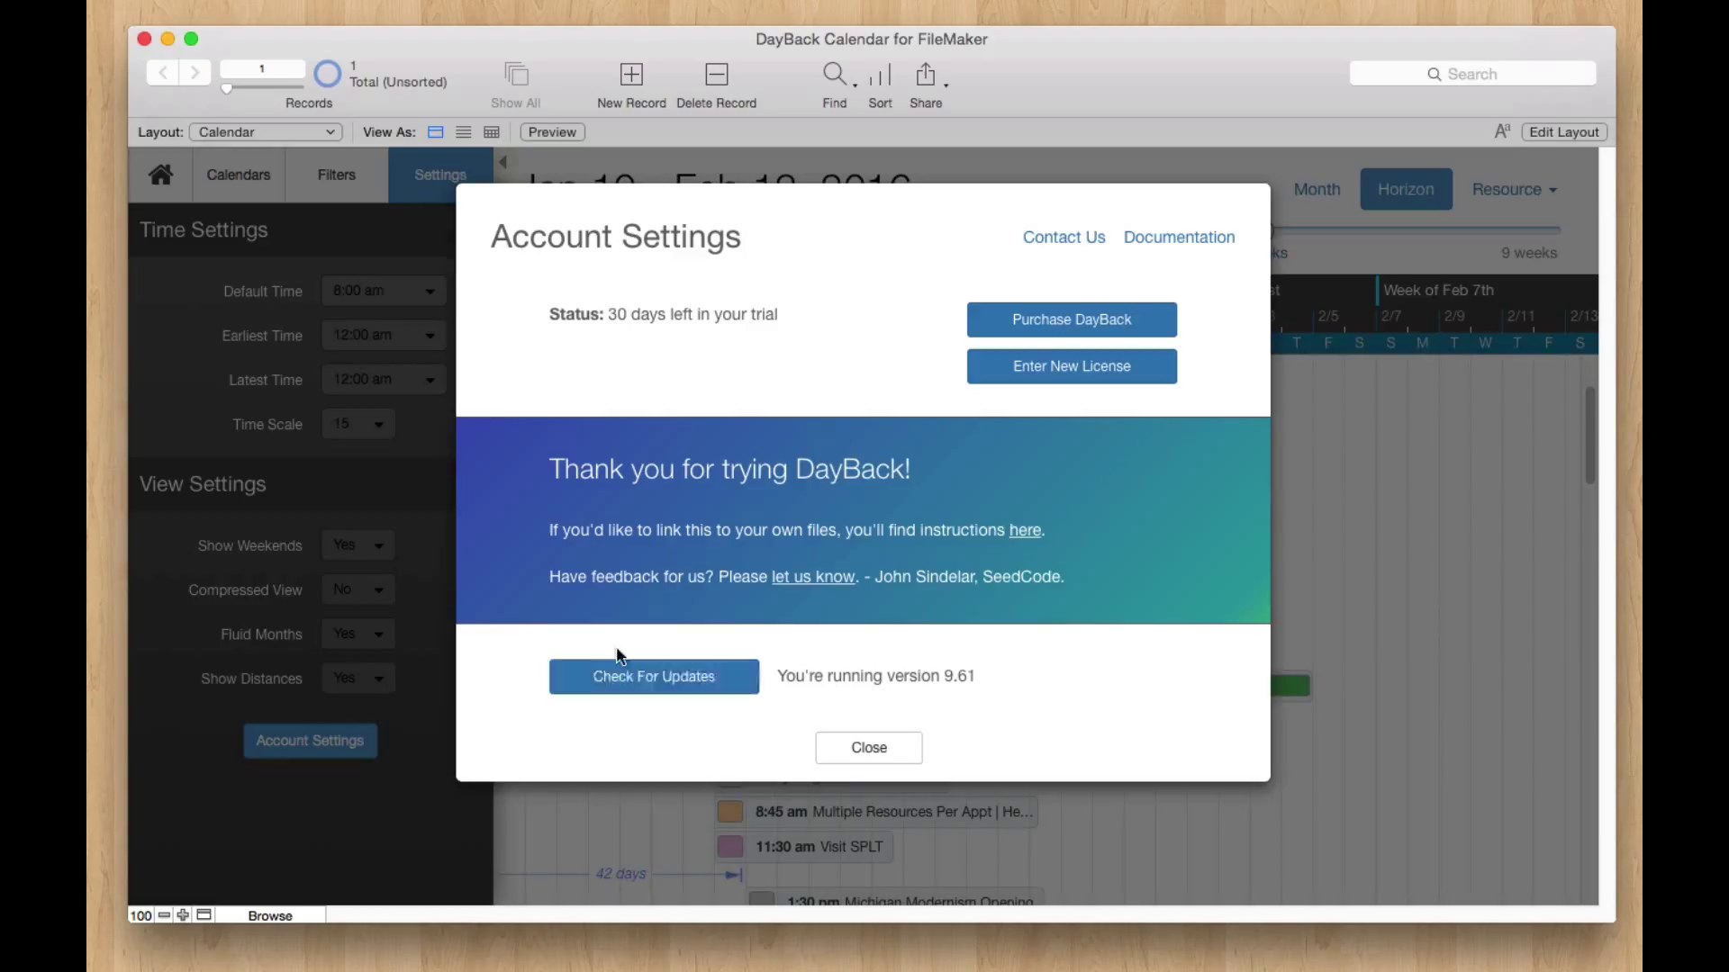
pyautogui.click(729, 686)
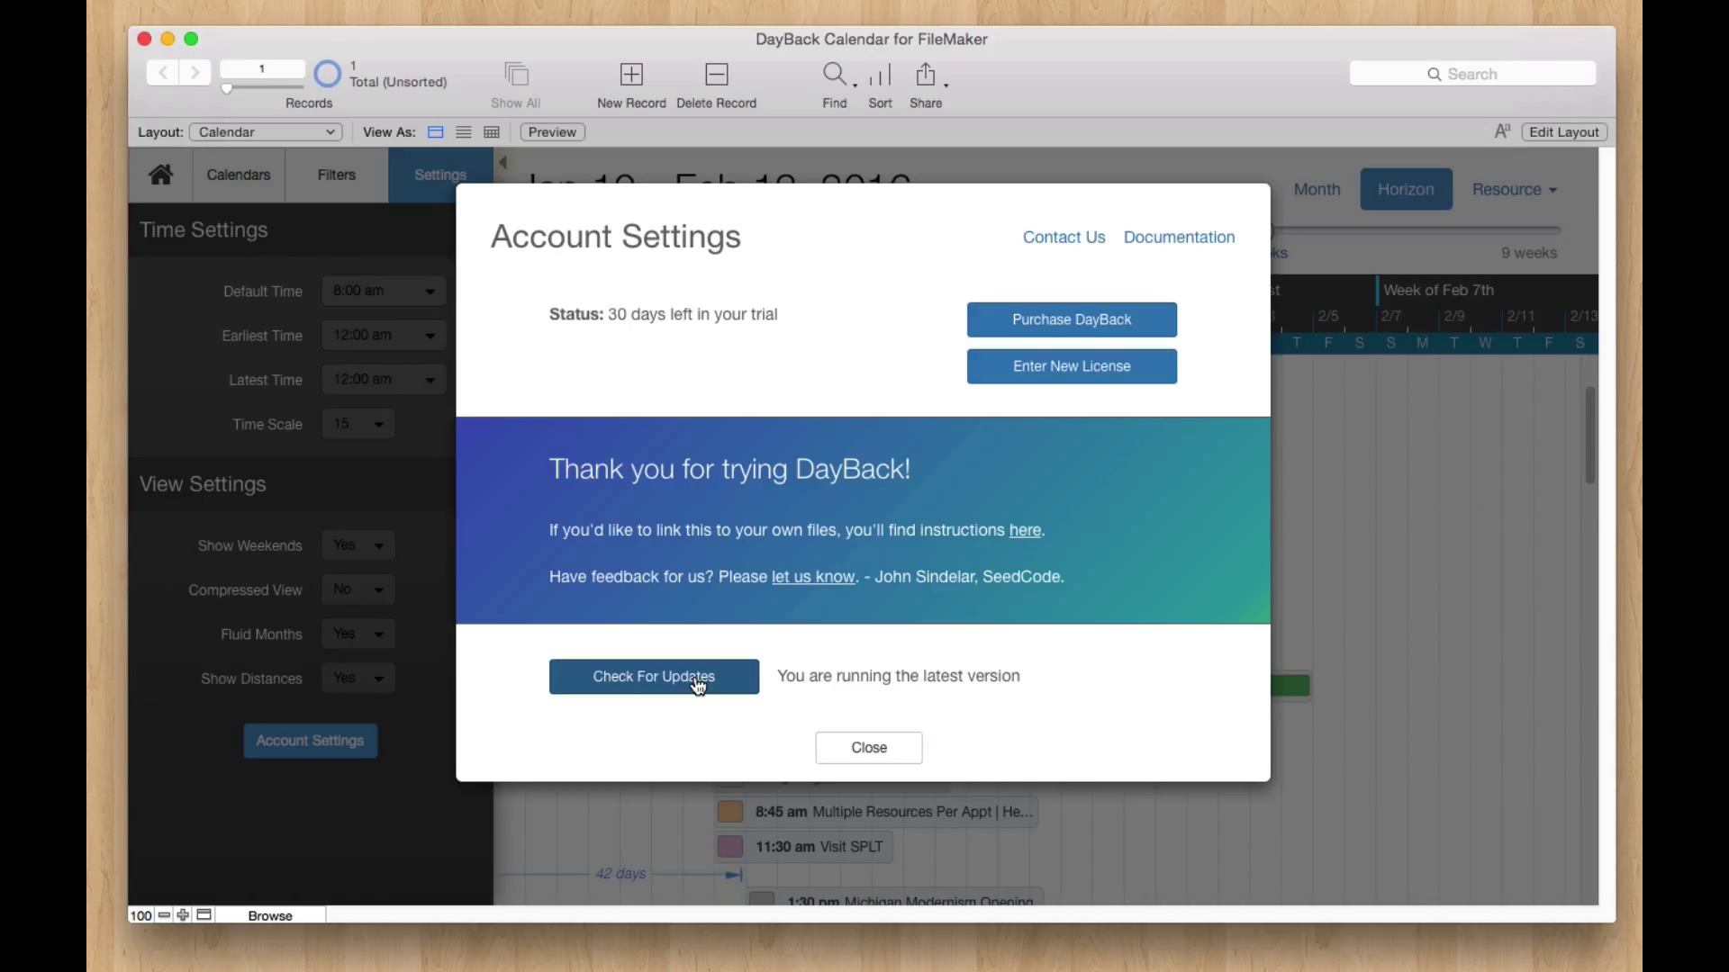
pyautogui.click(880, 758)
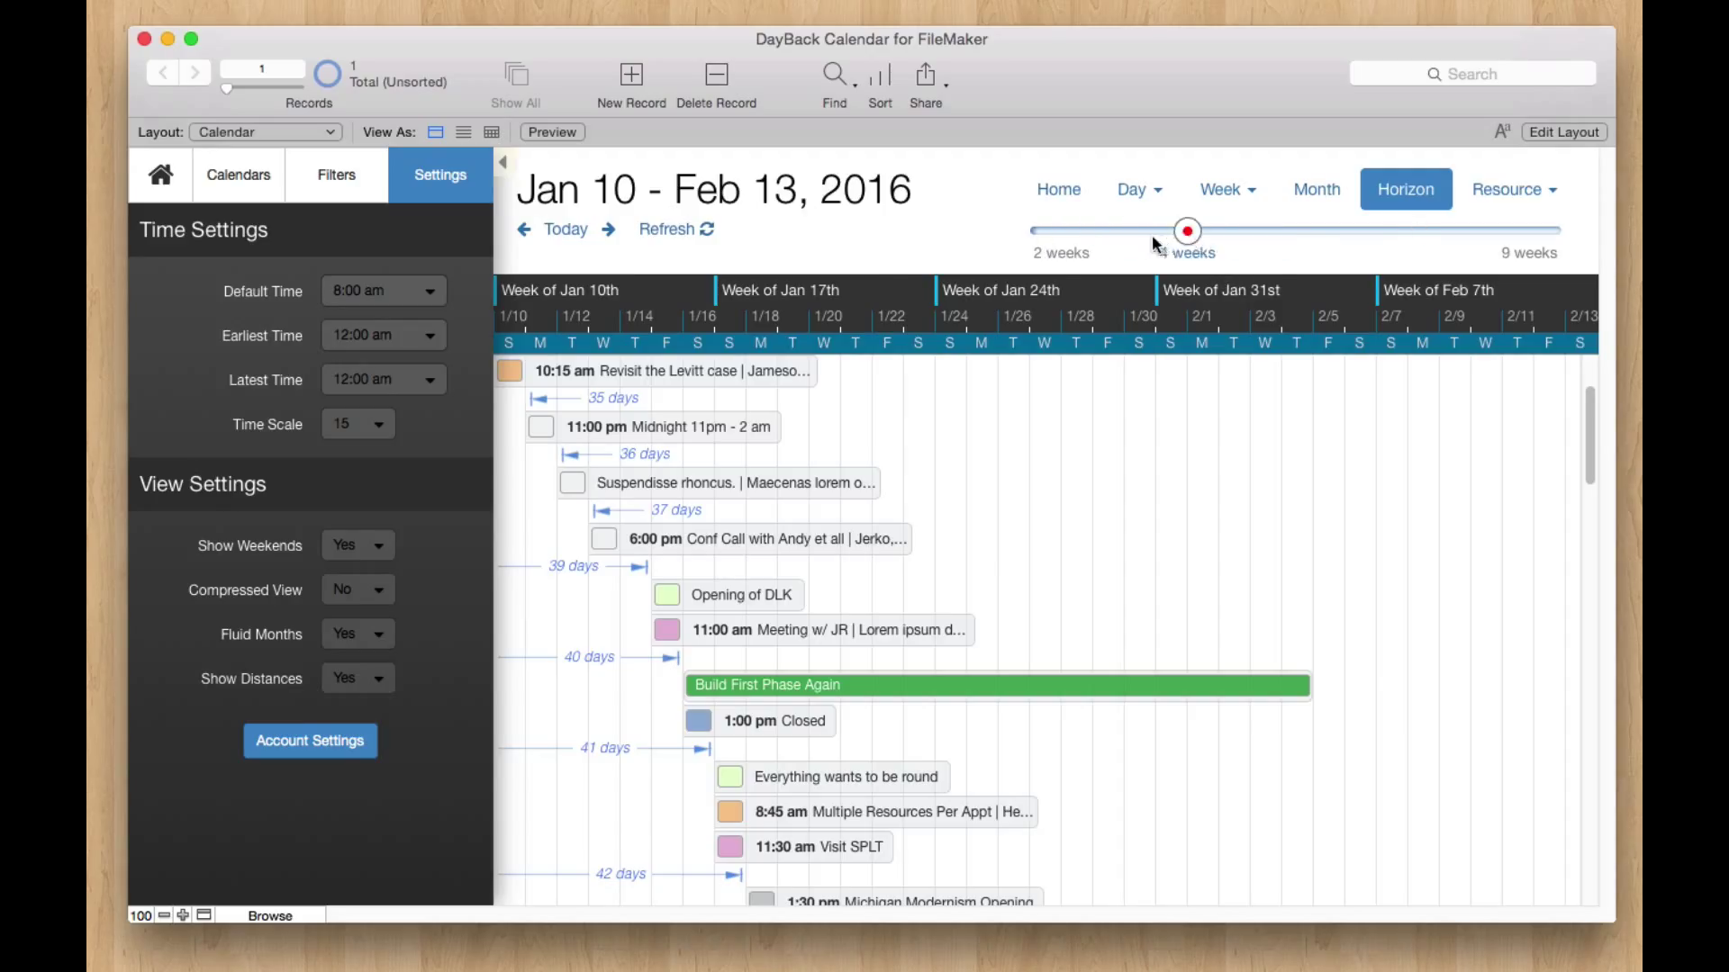
# Step: Shorten the horizon to 3 weeks (Jan 10–30, 2016) and set Show Distances to No
pyautogui.moveTo(1152, 234); pyautogui.dragTo(1121, 232)
pyautogui.click(335, 690)
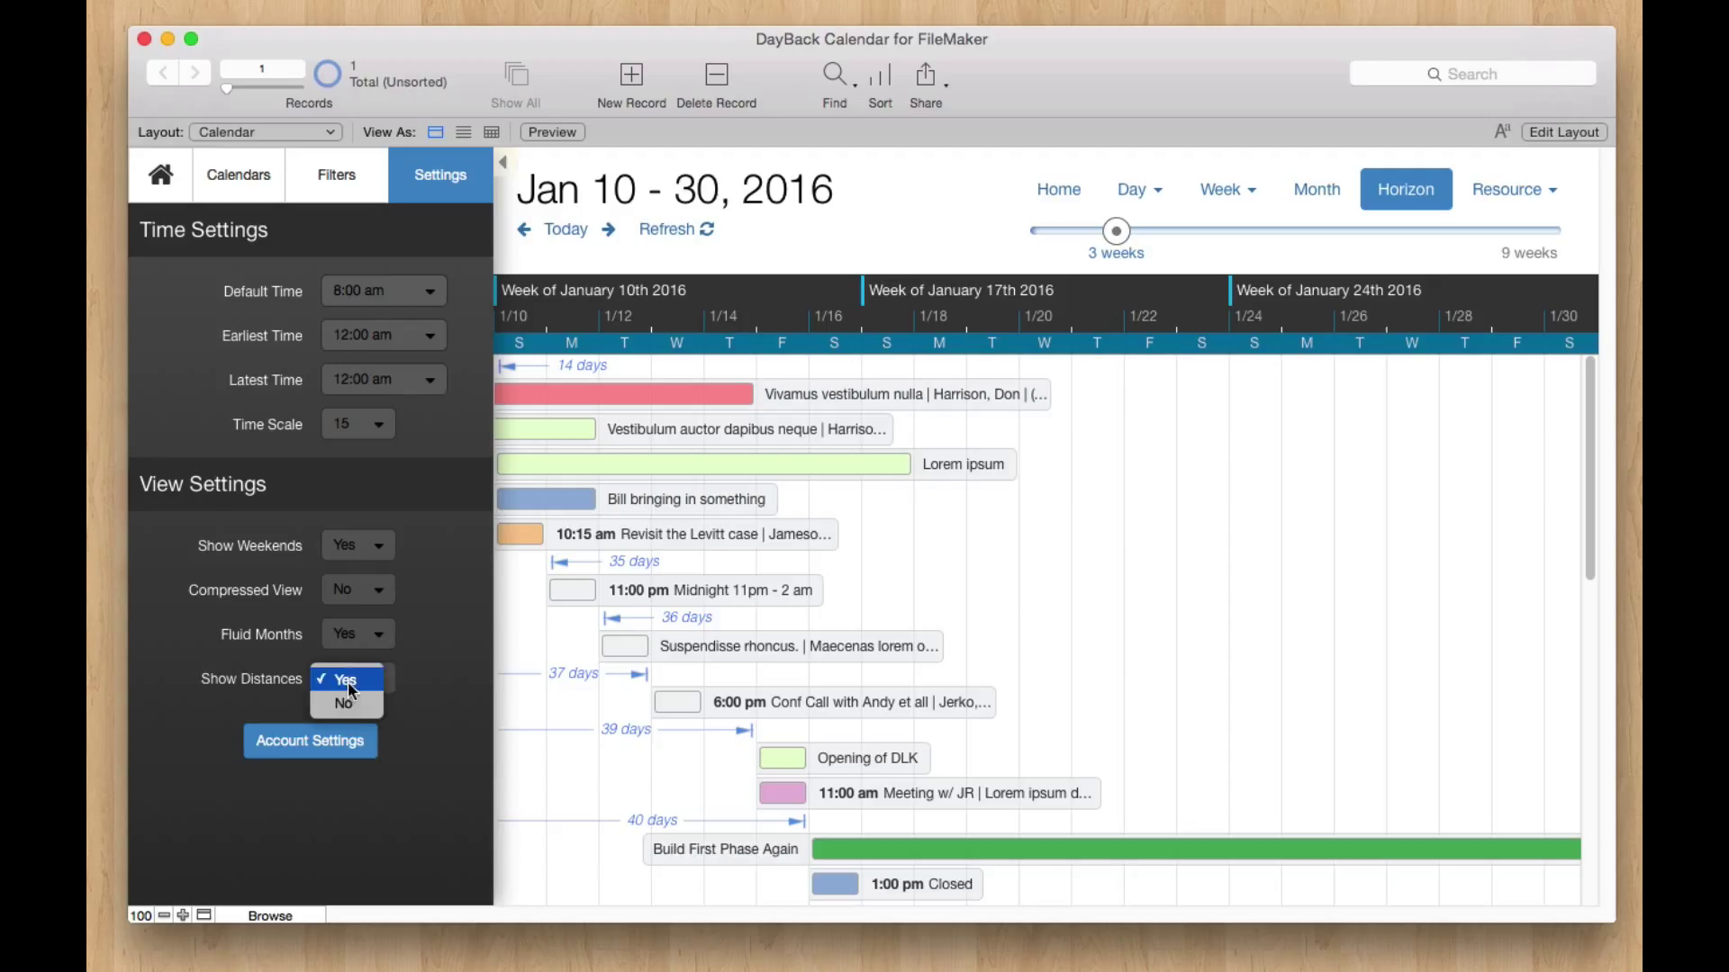
pyautogui.click(342, 705)
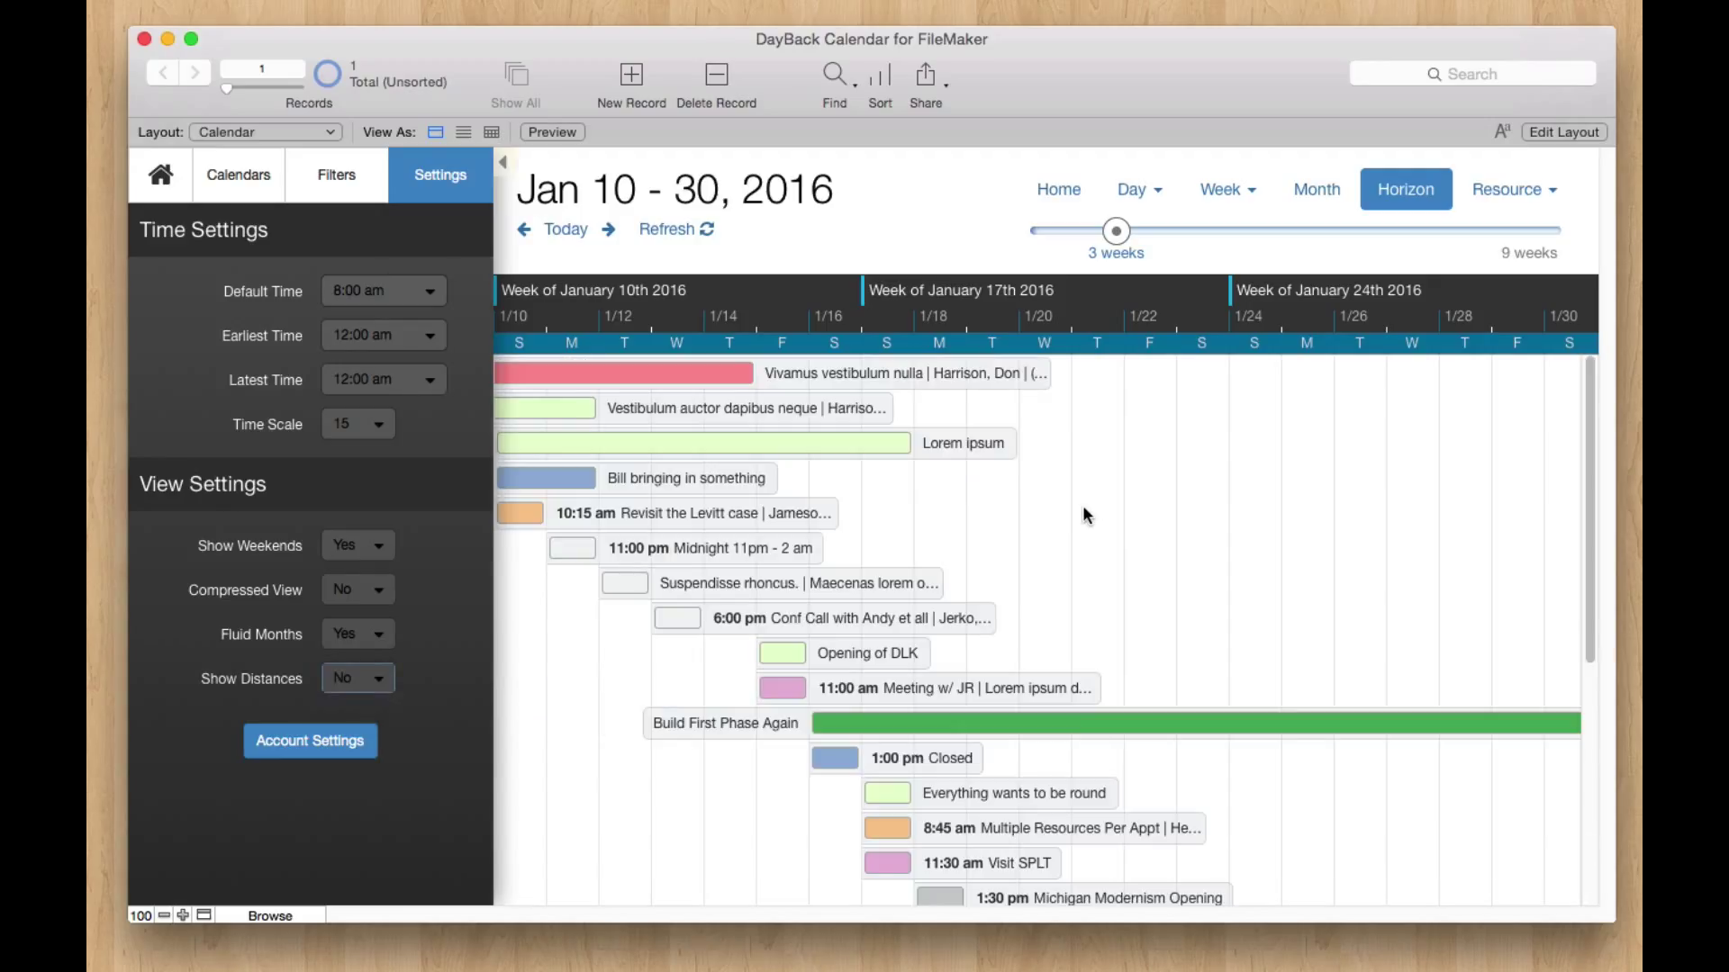